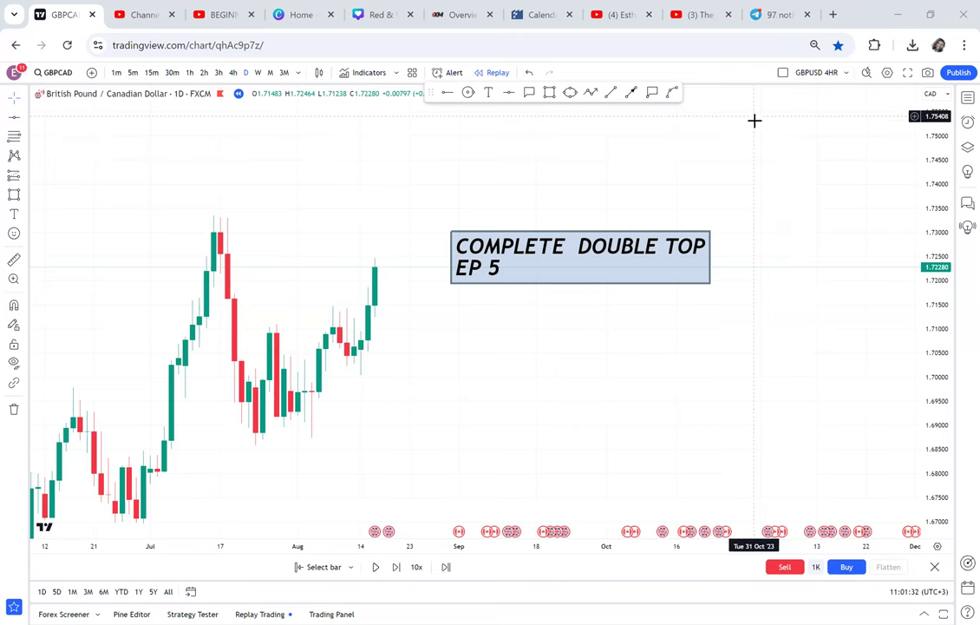
Draw a double-top path in an empty chart area: a long rise, two peaks near 1.817 with a dip near 1.794, ending in a short drop
{"action": "scroll", "coordinate": [813, 225], "scroll_direction": "down", "scroll_amount": 2}
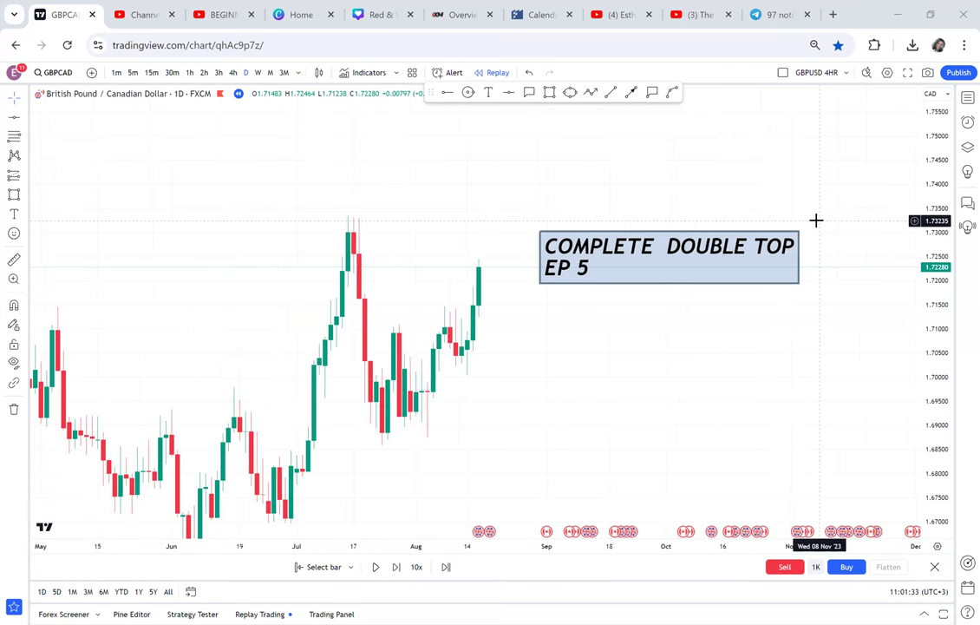
{"action": "left_click_drag", "start_coordinate": [820, 220], "coordinate": [589, 234]}
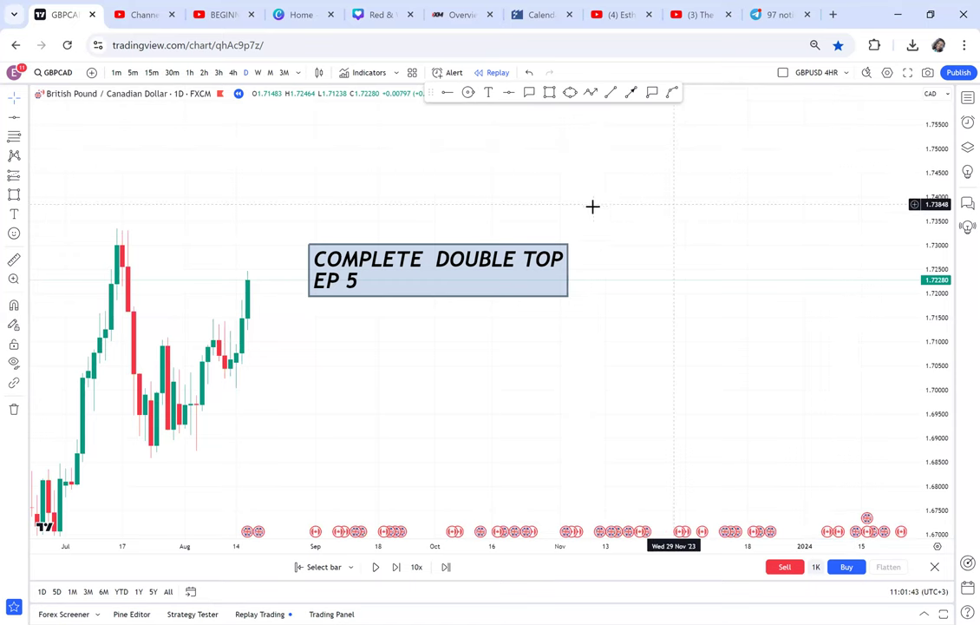
{"action": "left_click_drag", "start_coordinate": [593, 214], "coordinate": [593, 217]}
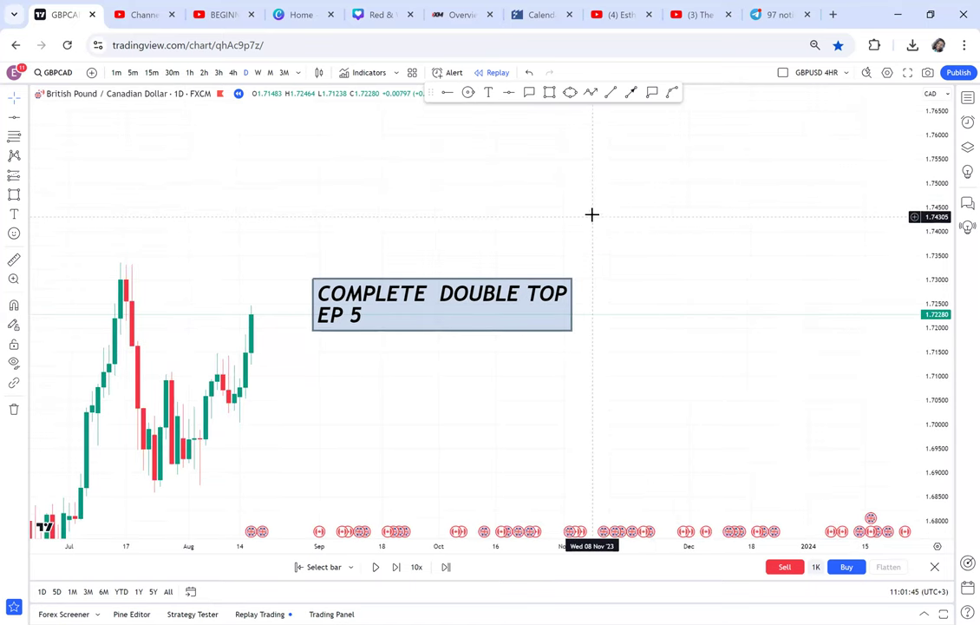
{"action": "scroll", "coordinate": [599, 193], "scroll_direction": "down", "scroll_amount": 2}
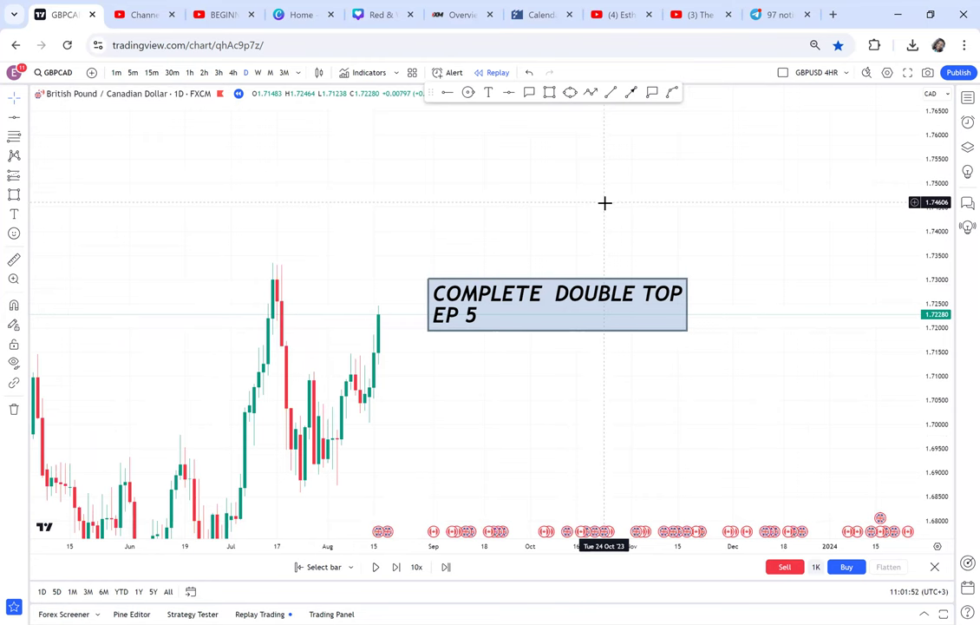
{"action": "left_click_drag", "start_coordinate": [543, 277], "coordinate": [334, 234]}
{"action": "left_click_drag", "start_coordinate": [493, 248], "coordinate": [572, 372]}
{"action": "left_click", "coordinate": [591, 92]}
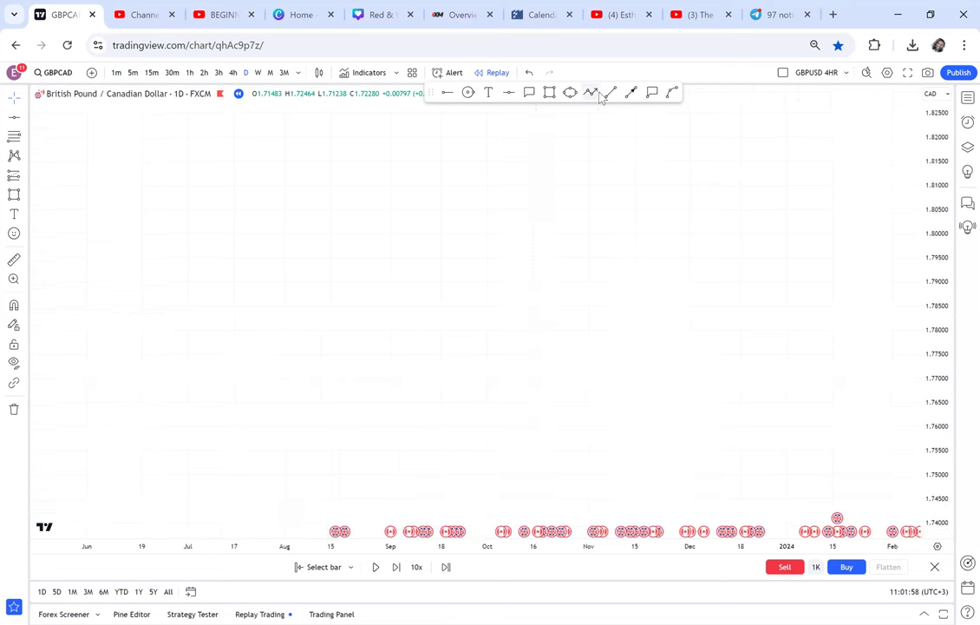
{"action": "left_click", "coordinate": [211, 465]}
{"action": "left_click", "coordinate": [321, 152]}
{"action": "left_click", "coordinate": [358, 261]}
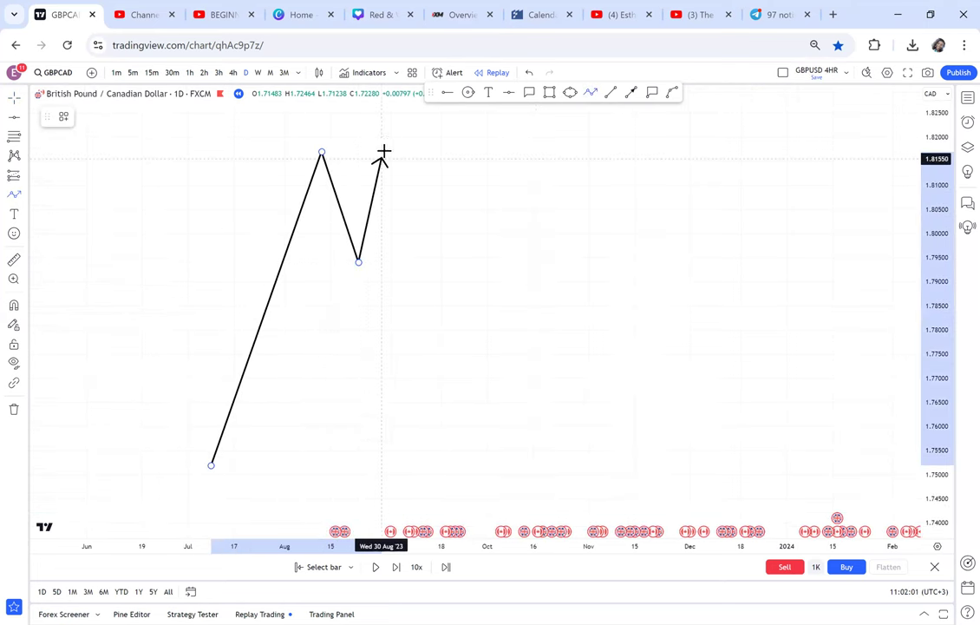
{"action": "double_click", "coordinate": [403, 216]}
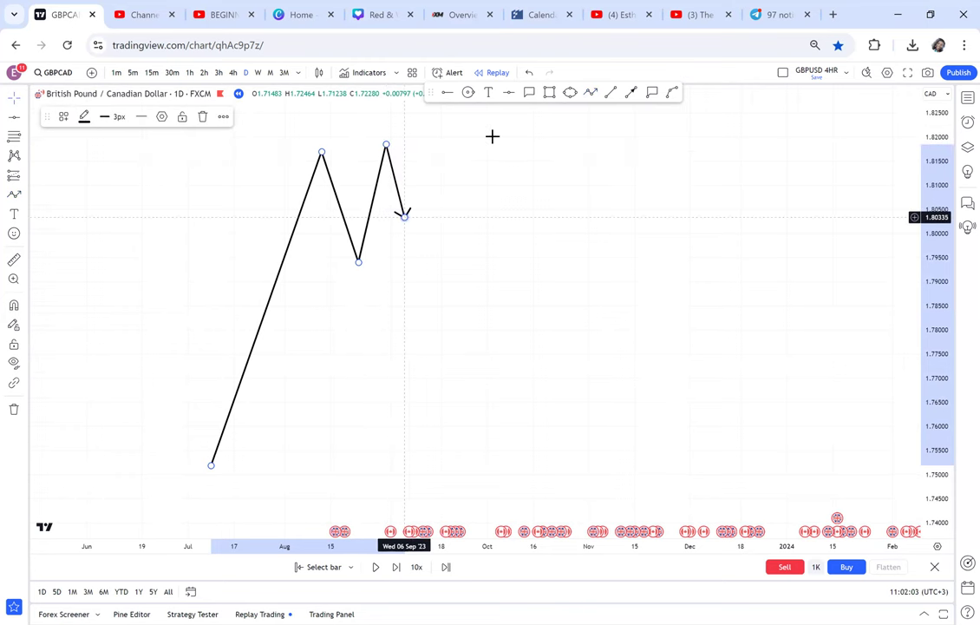
Mark each of the two peaks of the double-top path with a yellow circle
{"action": "left_click", "coordinate": [468, 92]}
{"action": "left_click", "coordinate": [319, 153]}
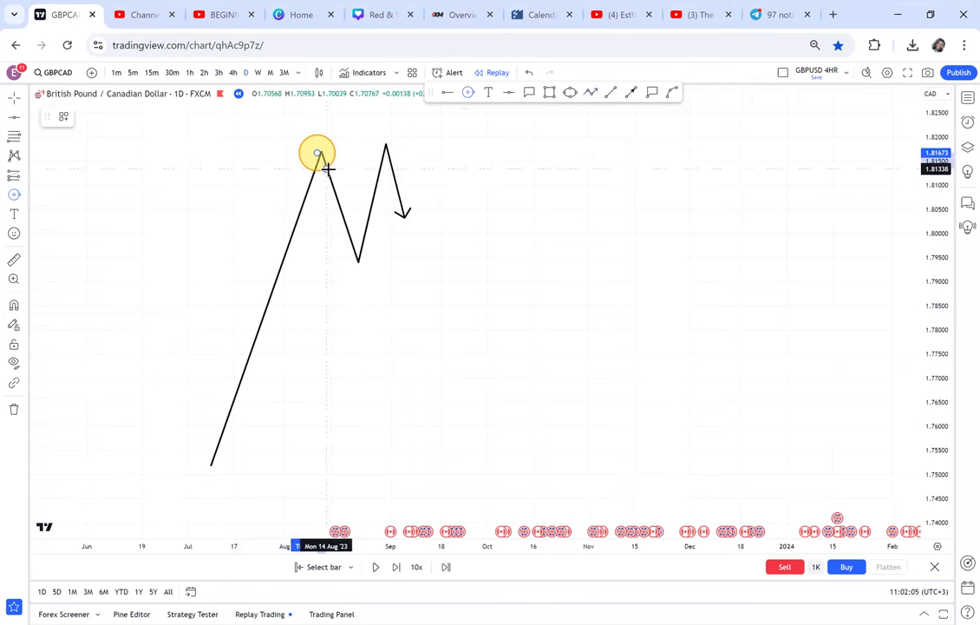
{"action": "left_click", "coordinate": [387, 140]}
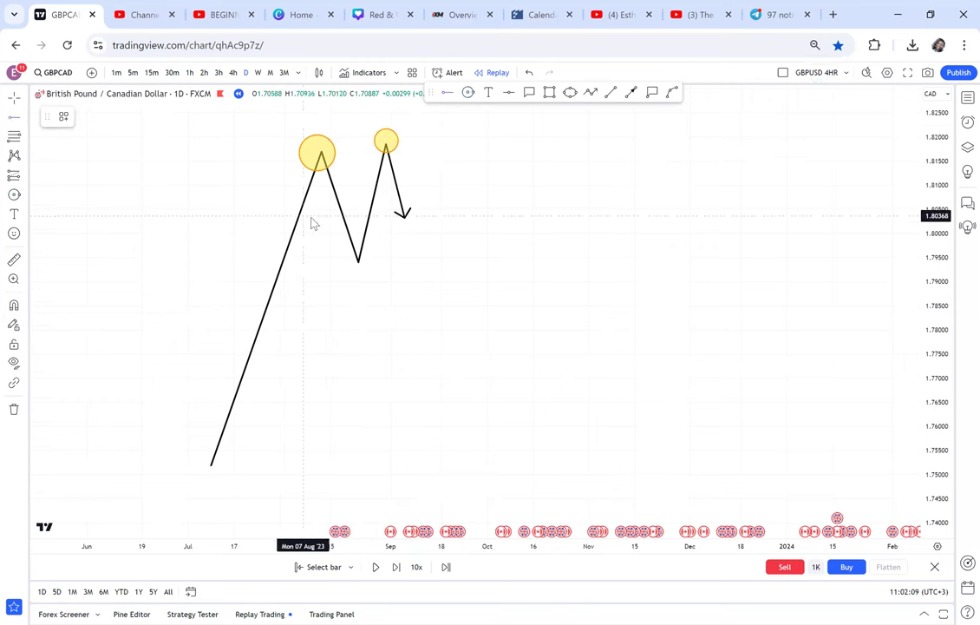
Add horizontal rays at about 1.804, where the path ends, and about 1.794, at the dip between the peaks
{"action": "key", "text": "alt+j"}
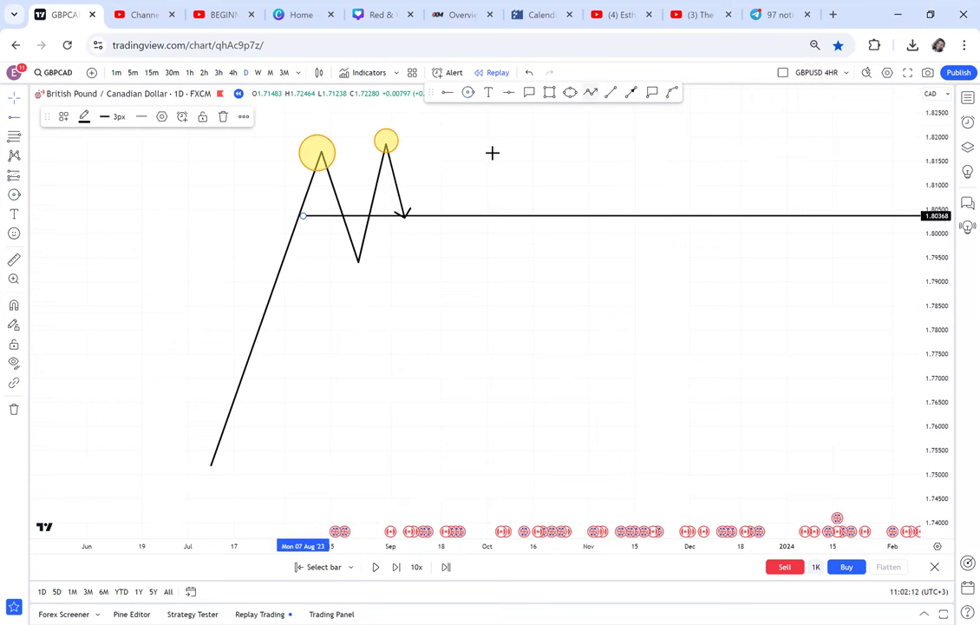
{"action": "left_click", "coordinate": [445, 96]}
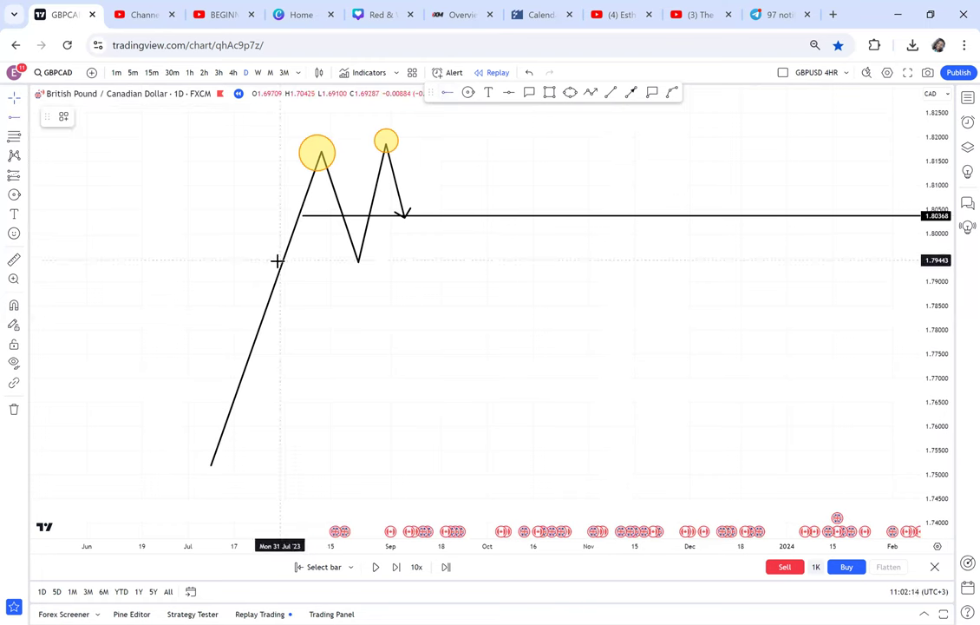
{"action": "left_click", "coordinate": [276, 260]}
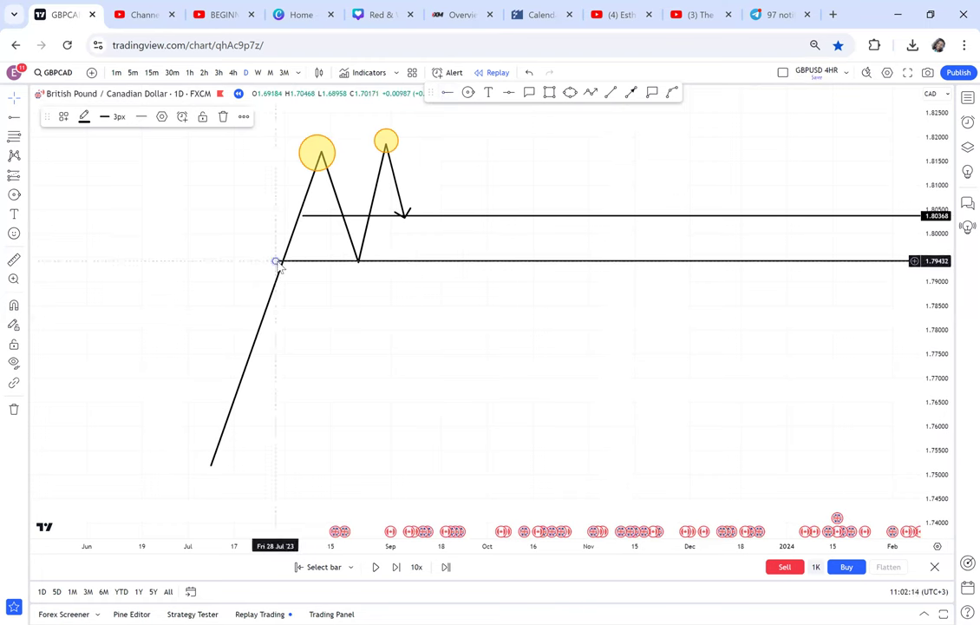
Project the peak-to-neckline height below the neckline with a rectangle, and add a horizontal ray through its middle at about 1.783
{"action": "left_click", "coordinate": [550, 94]}
{"action": "left_click", "coordinate": [303, 152]}
{"action": "left_click", "coordinate": [376, 259]}
{"action": "left_click_drag", "start_coordinate": [376, 243], "coordinate": [377, 366]}
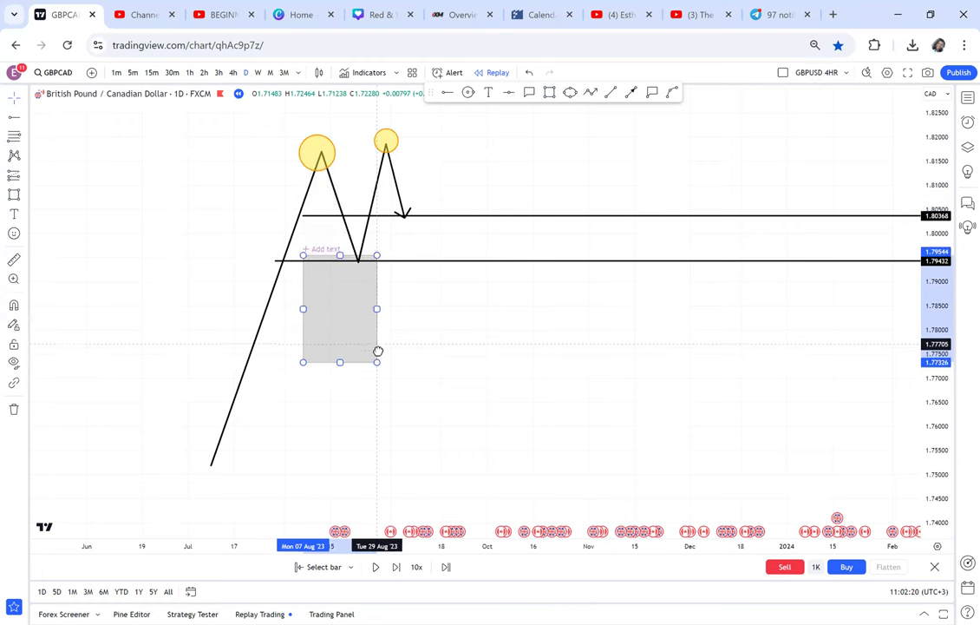
{"action": "left_click", "coordinate": [492, 322]}
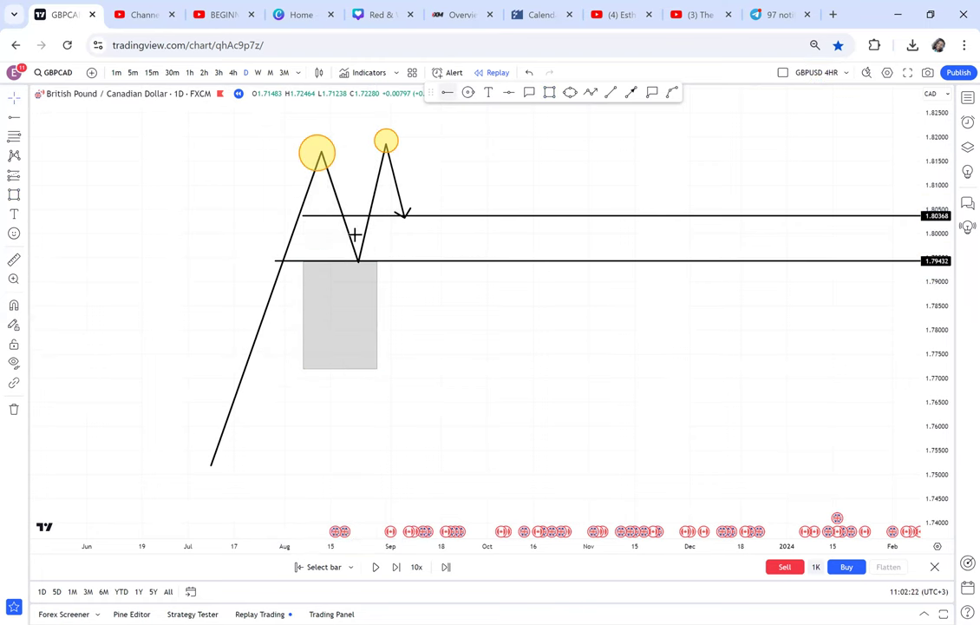
{"action": "left_click", "coordinate": [233, 315]}
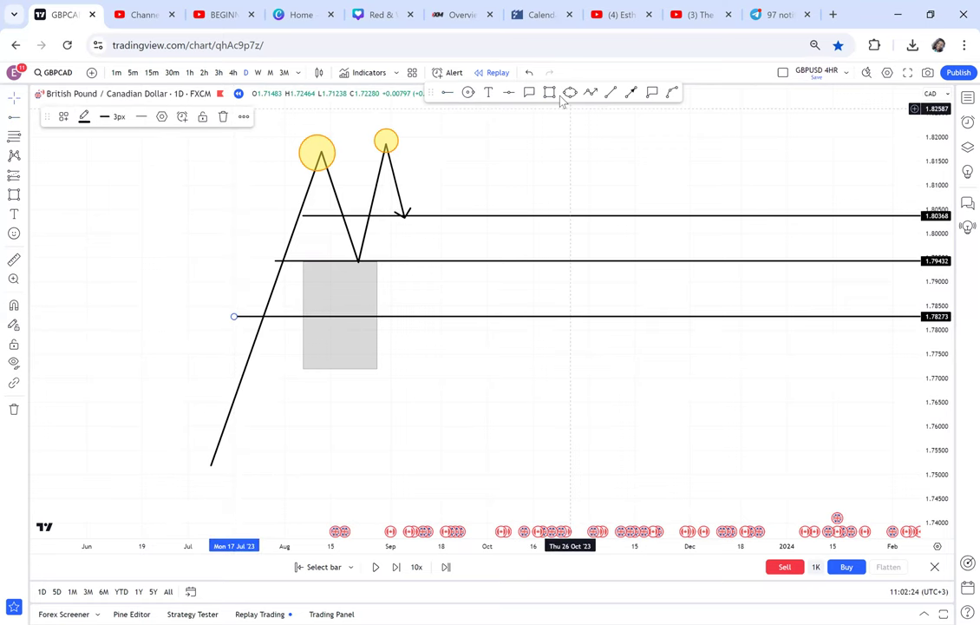
Handwrite 1 to 4 down the chart with the red Brush, and add a horizontal ray along the rectangle's lower edge at about 1.772
{"action": "left_click", "coordinate": [26, 215]}
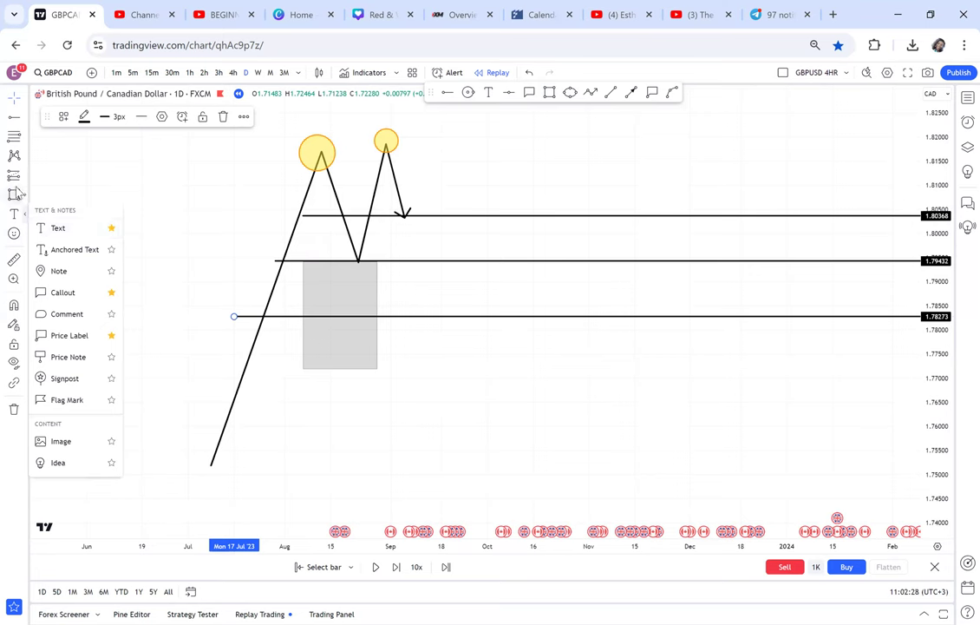
{"action": "left_click", "coordinate": [26, 199]}
{"action": "left_click", "coordinate": [54, 184]}
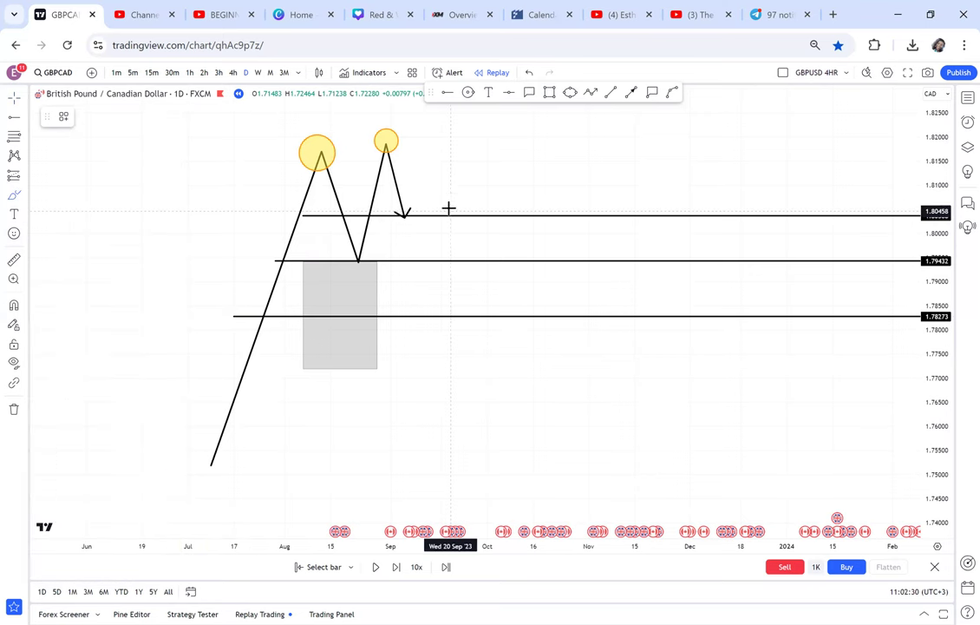
{"action": "mouse_move", "coordinate": [450, 197]}
{"action": "left_mouse_down"}
{"action": "mouse_move", "coordinate": [438, 253]}
{"action": "mouse_move", "coordinate": [457, 260]}
{"action": "mouse_move", "coordinate": [465, 311]}
{"action": "mouse_move", "coordinate": [445, 296]}
{"action": "left_mouse_up"}
{"action": "mouse_move", "coordinate": [450, 353]}
{"action": "left_mouse_down"}
{"action": "mouse_move", "coordinate": [462, 371]}
{"action": "mouse_move", "coordinate": [488, 367]}
{"action": "mouse_move", "coordinate": [468, 407]}
{"action": "left_mouse_up"}
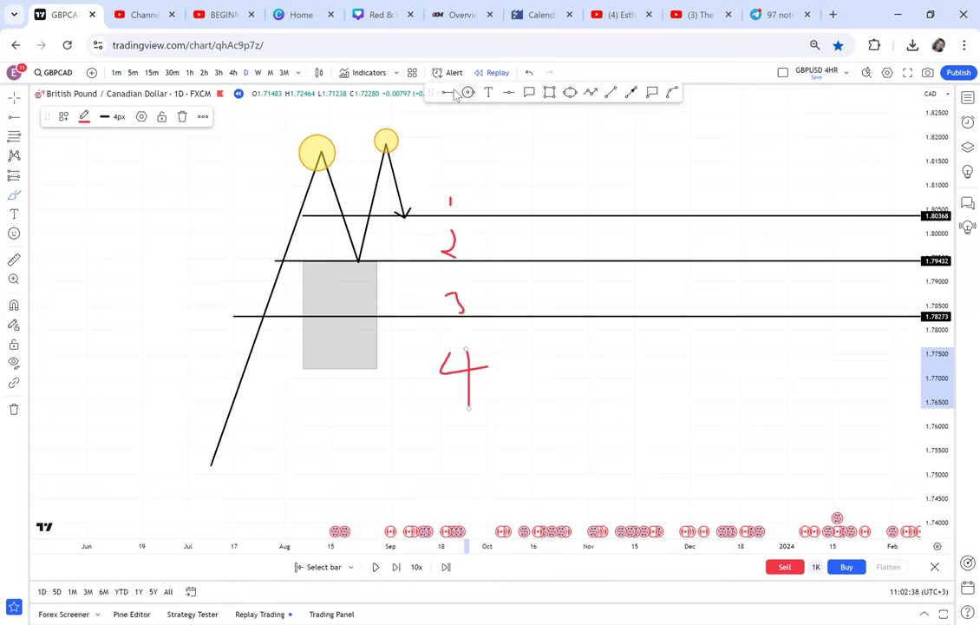
{"action": "key", "text": "alt+j"}
{"action": "left_click", "coordinate": [256, 368]}
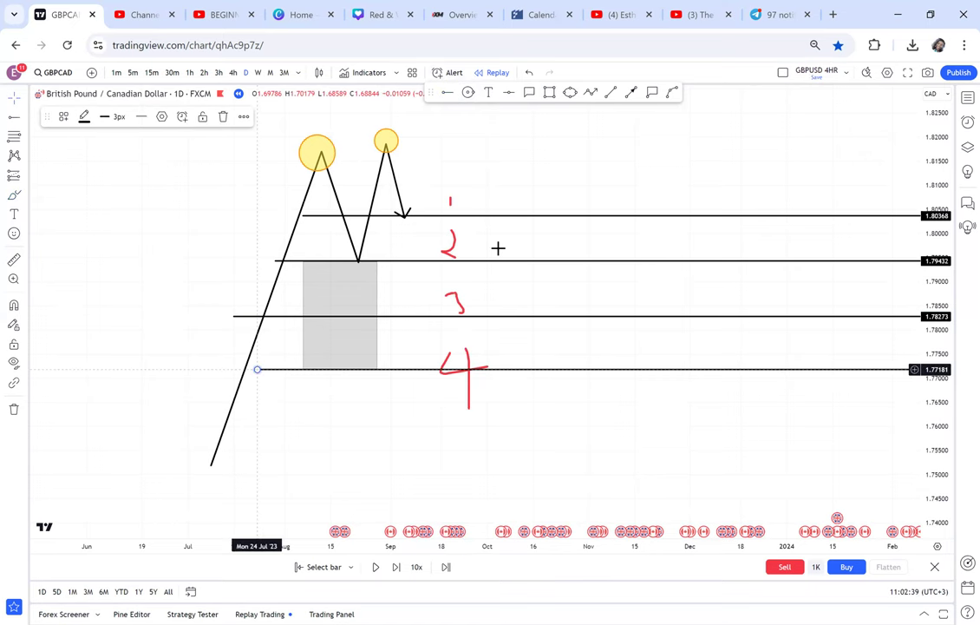
Add a callout reading WBB that points to the level-1 line
{"action": "scroll", "coordinate": [509, 244], "scroll_direction": "up", "scroll_amount": 2}
{"action": "left_click_drag", "start_coordinate": [436, 239], "coordinate": [551, 280]}
{"action": "left_click", "coordinate": [530, 93]}
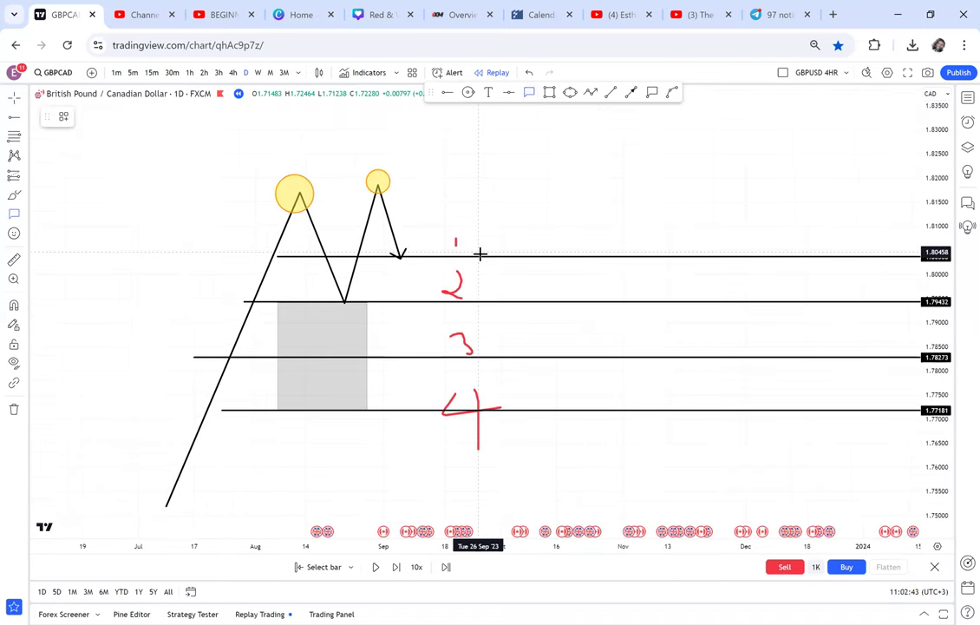
{"action": "left_click", "coordinate": [478, 253]}
{"action": "type", "text": "W"}
{"action": "type", "text": "I-B"}
{"action": "left_click", "coordinate": [583, 183]}
Add a callout reading BOH that points to the level-2 neckline, and move its label slightly away from the anchor
{"action": "left_click", "coordinate": [529, 93]}
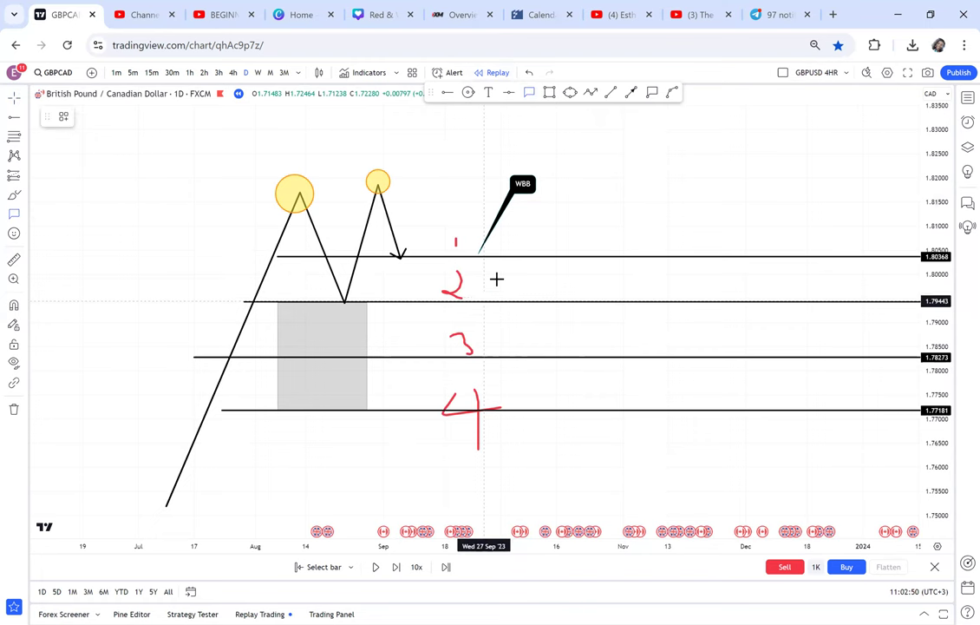
{"action": "left_click", "coordinate": [484, 300]}
{"action": "type", "text": "E"}
{"action": "key", "text": "BackSpace"}
{"action": "type", "text": "B"}
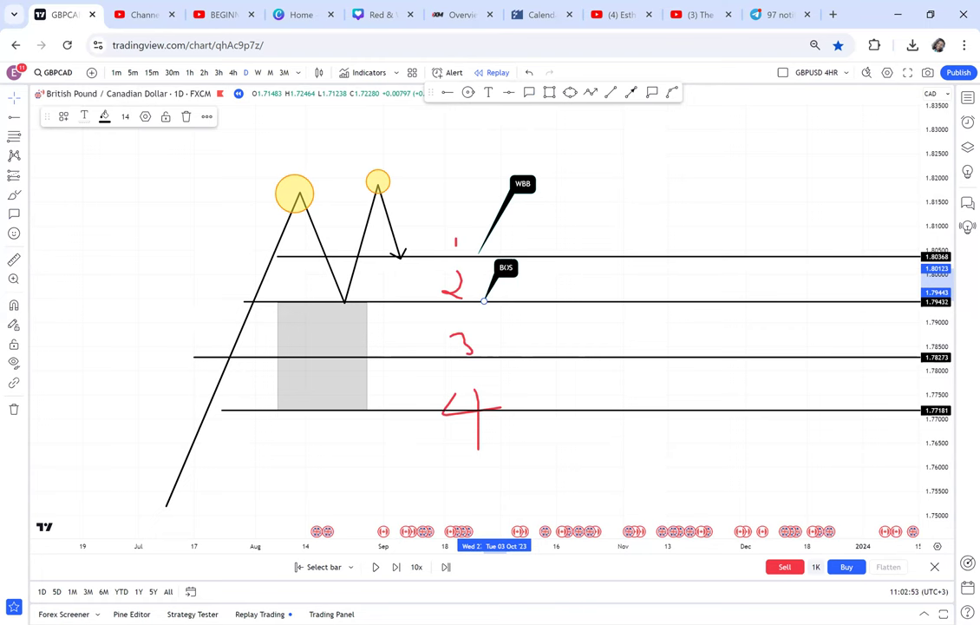
{"action": "type", "text": "OH"}
{"action": "left_click", "coordinate": [547, 274]}
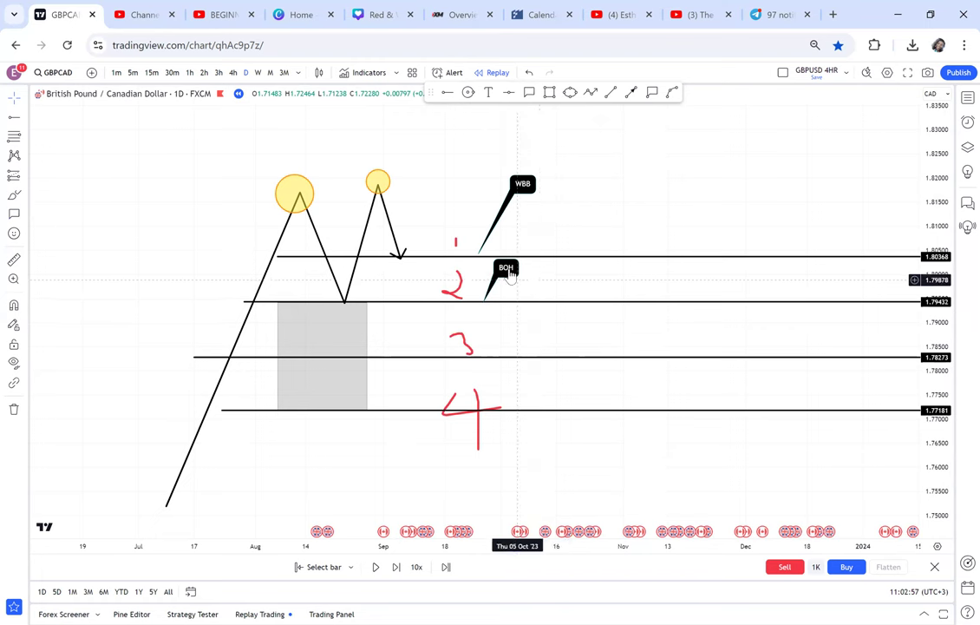
{"action": "left_click_drag", "start_coordinate": [518, 270], "coordinate": [545, 274]}
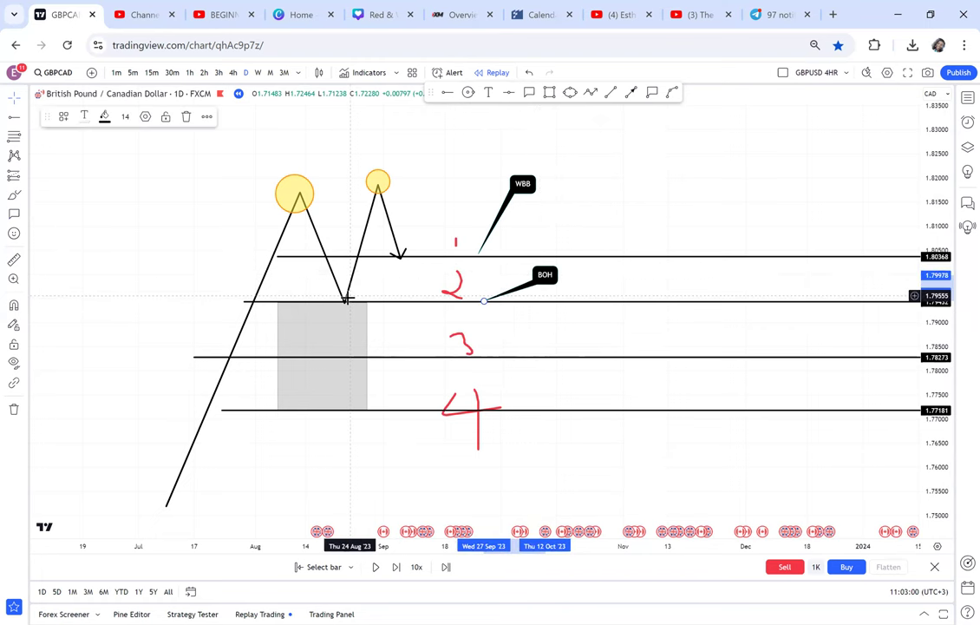
Extend the price move with a path from level 1 down to level 2, a small retest, and a drop to level 3
{"action": "left_click", "coordinate": [593, 93]}
{"action": "left_click", "coordinate": [411, 258]}
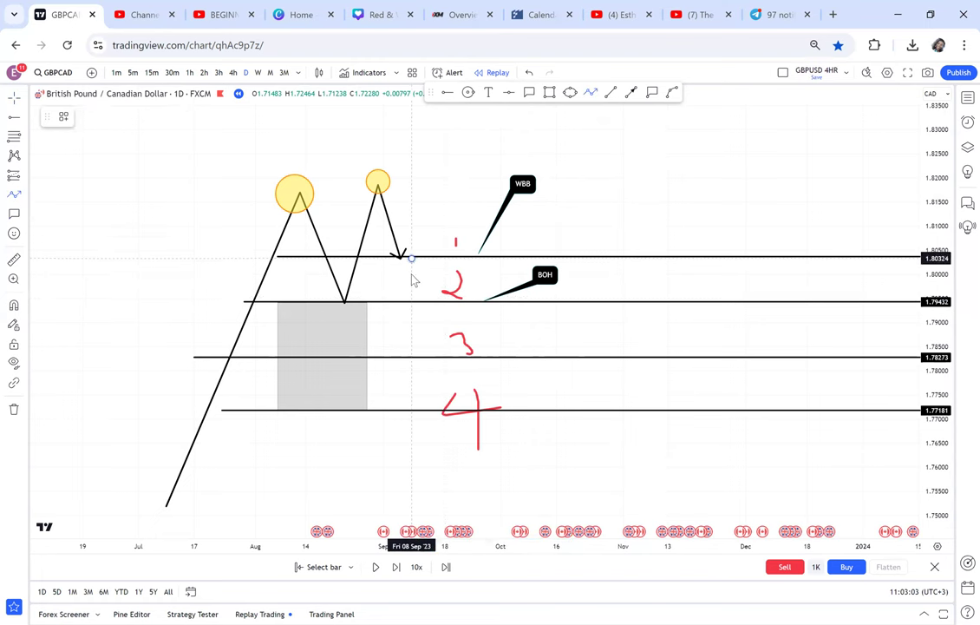
{"action": "left_click", "coordinate": [423, 305]}
{"action": "left_click", "coordinate": [434, 300]}
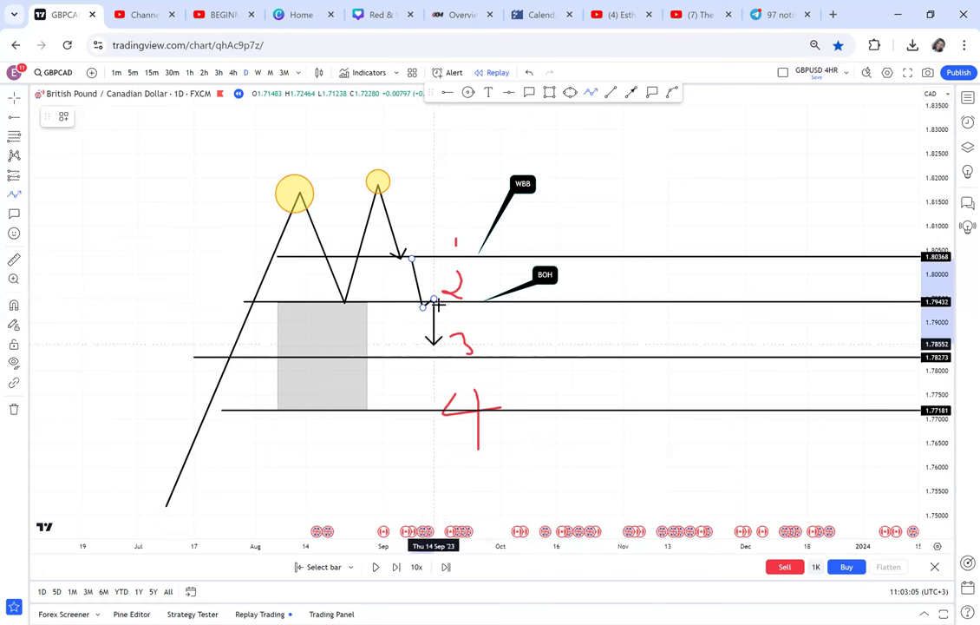
{"action": "left_click", "coordinate": [440, 351]}
{"action": "double_click", "coordinate": [445, 359]}
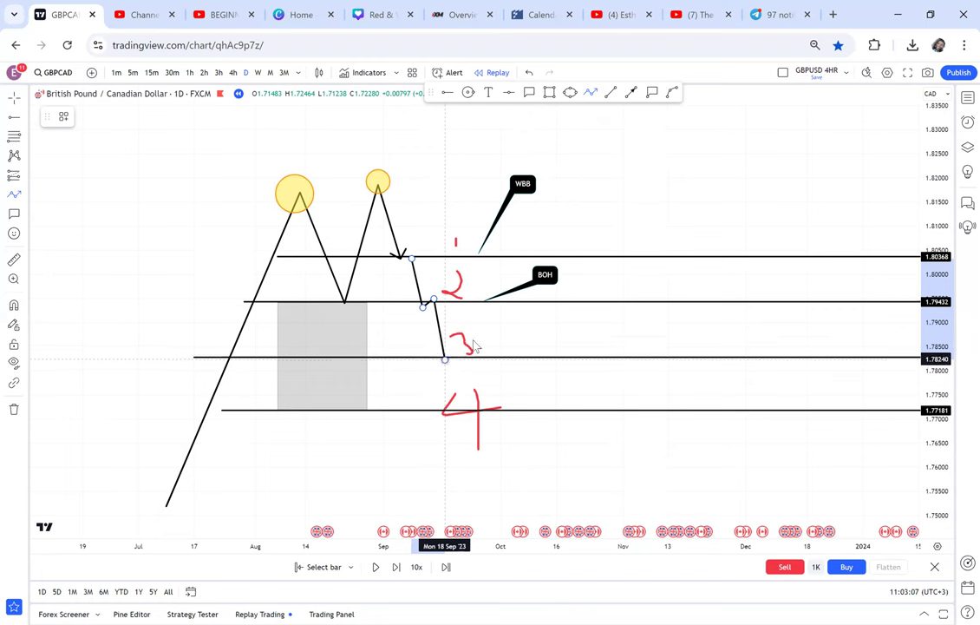
{"action": "left_click", "coordinate": [538, 293]}
Add a callout reading BWA STRATEGY that points to the level-3 line, and reposition its label clear of the handwritten 3
{"action": "left_click", "coordinate": [529, 92]}
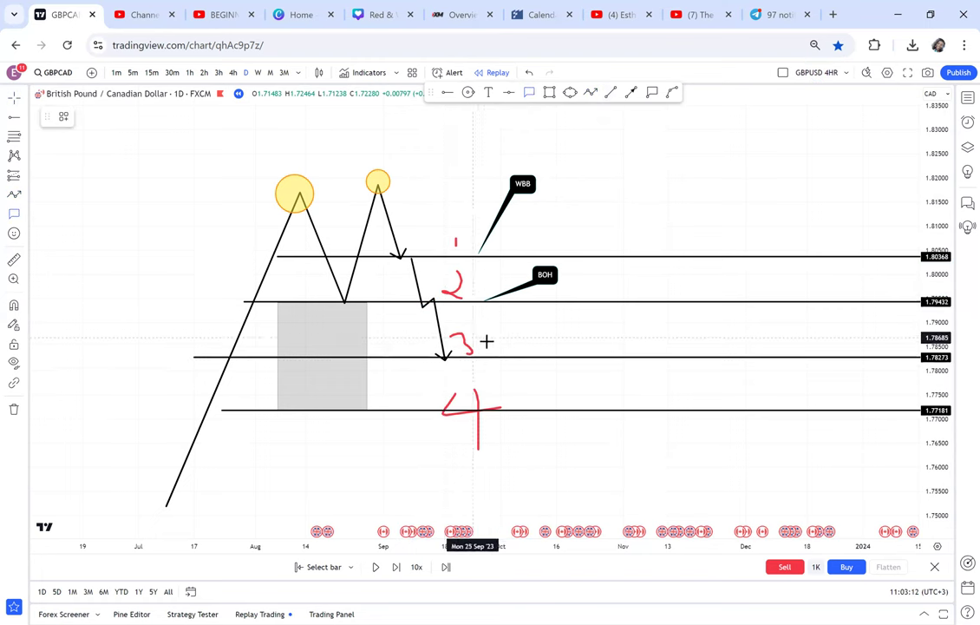
{"action": "left_click_drag", "start_coordinate": [479, 357], "coordinate": [517, 333]}
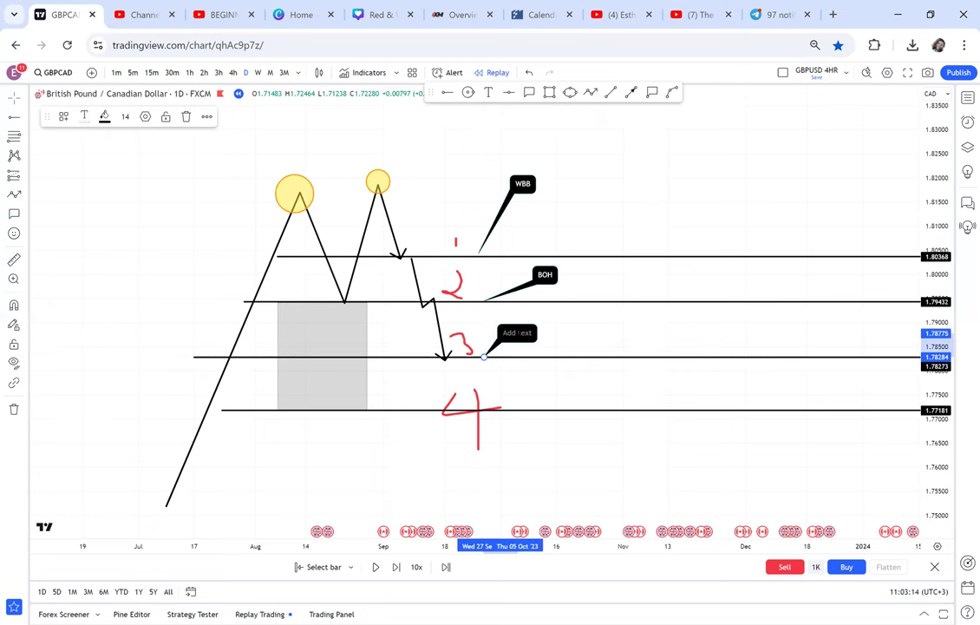
{"action": "type", "text": "BWA S"}
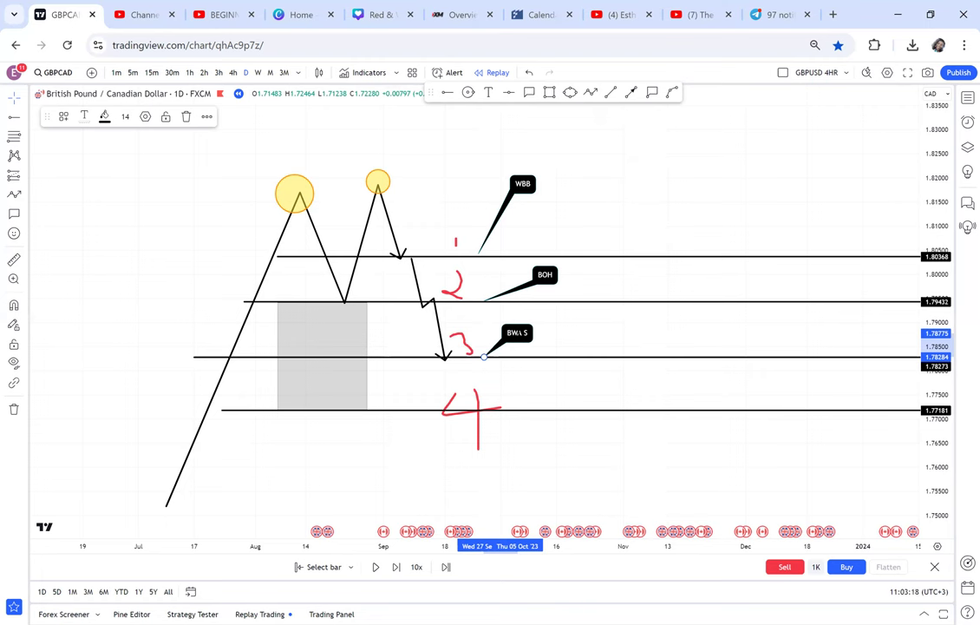
{"action": "type", "text": "TRATEGY"}
{"action": "left_click", "coordinate": [540, 344]}
{"action": "left_click_drag", "start_coordinate": [548, 332], "coordinate": [563, 326]}
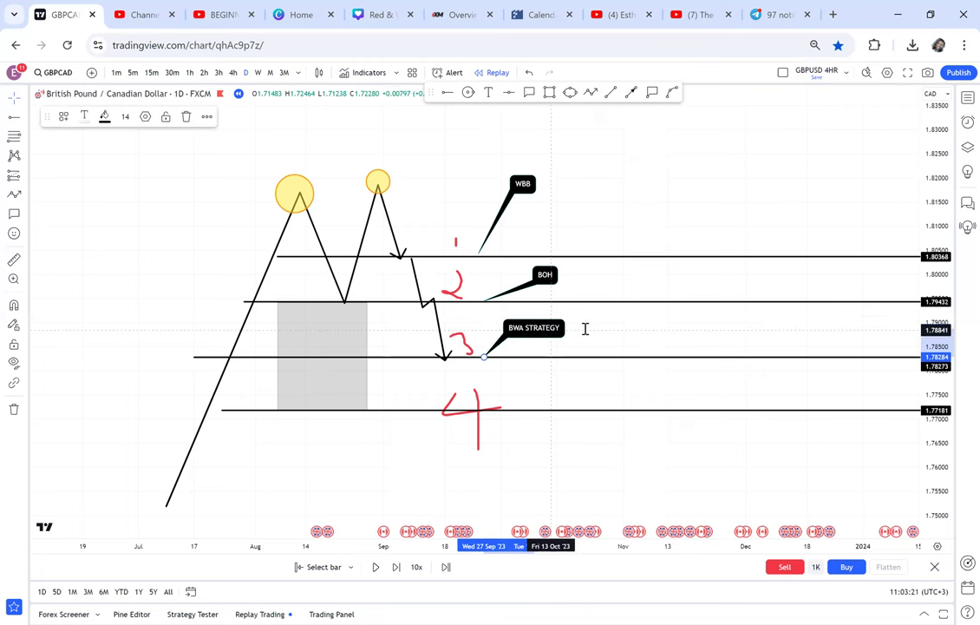
Add a callout reading BWA that points to the level-4 line
{"action": "left_click", "coordinate": [510, 368]}
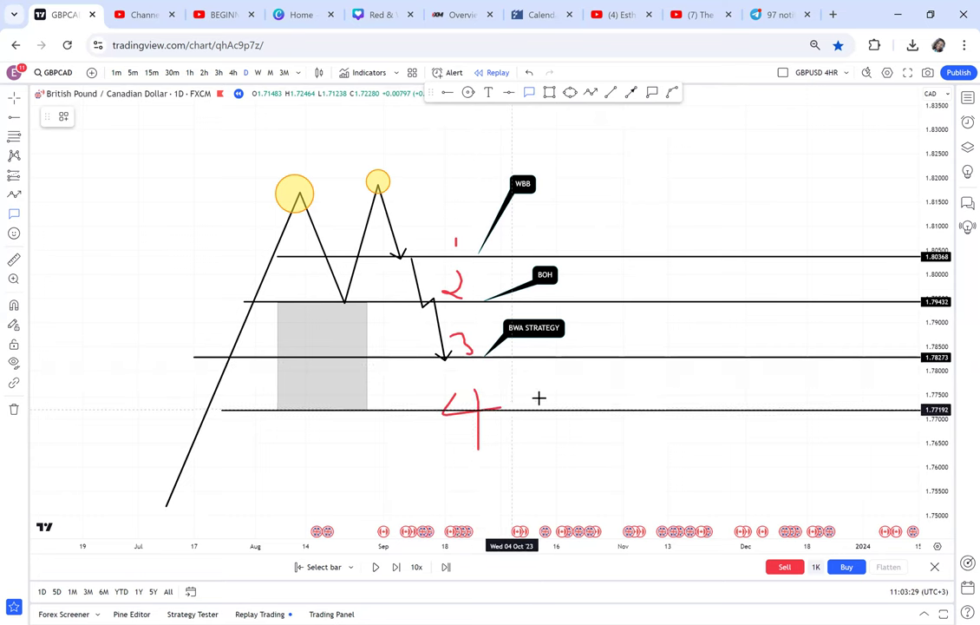
{"action": "left_click", "coordinate": [538, 397]}
{"action": "type", "text": "B"}
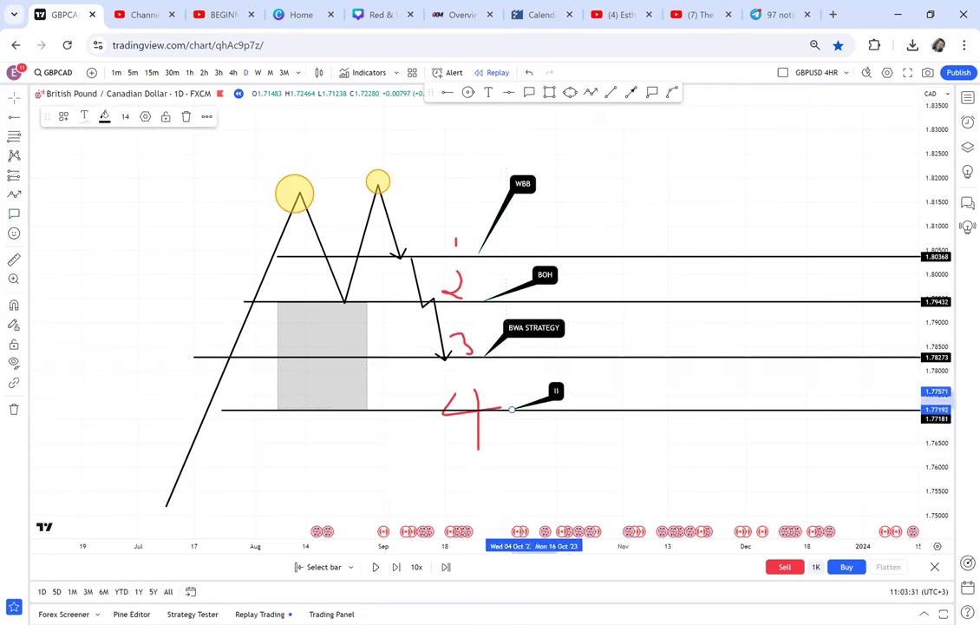
{"action": "type", "text": "W"}
{"action": "left_click", "coordinate": [584, 386]}
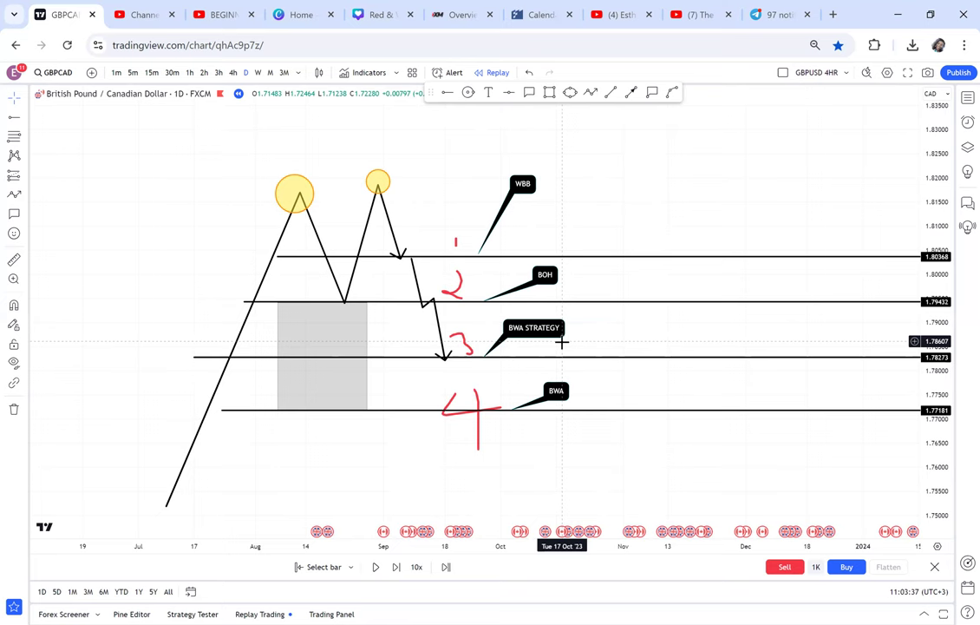
{"action": "left_click", "coordinate": [961, 104]}
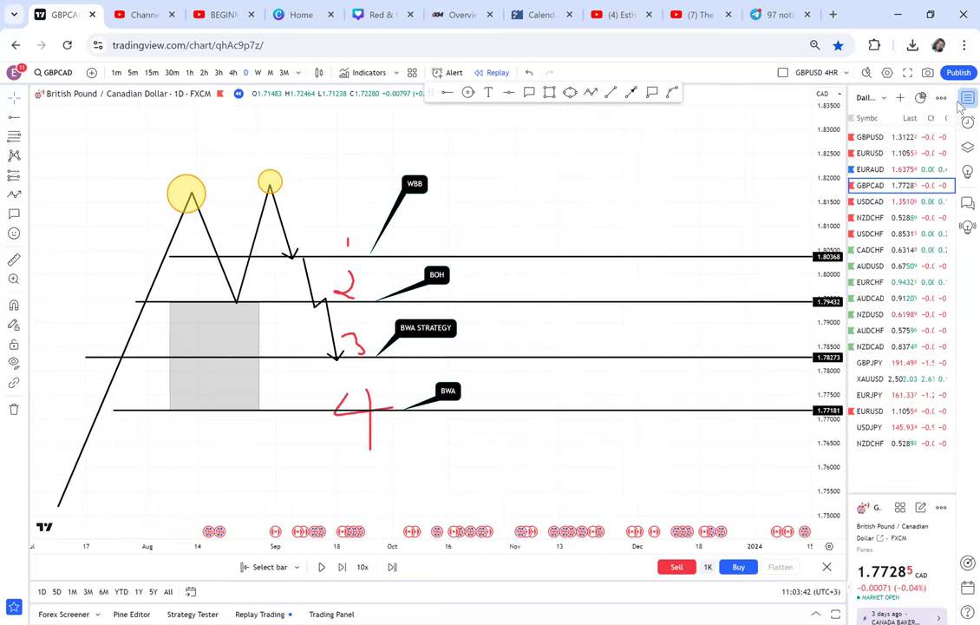
{"action": "left_click", "coordinate": [960, 105]}
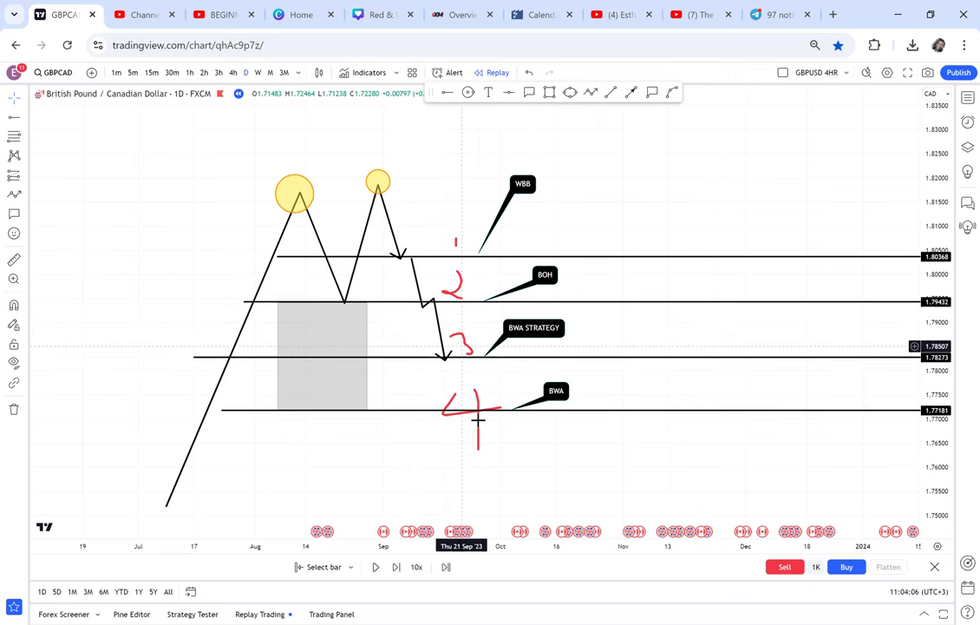
Delete the COMPLETE DOUBLE TOP EP 5 text box beside the price candles
{"action": "left_click_drag", "start_coordinate": [523, 467], "coordinate": [633, 229]}
{"action": "left_click_drag", "start_coordinate": [515, 355], "coordinate": [673, 170]}
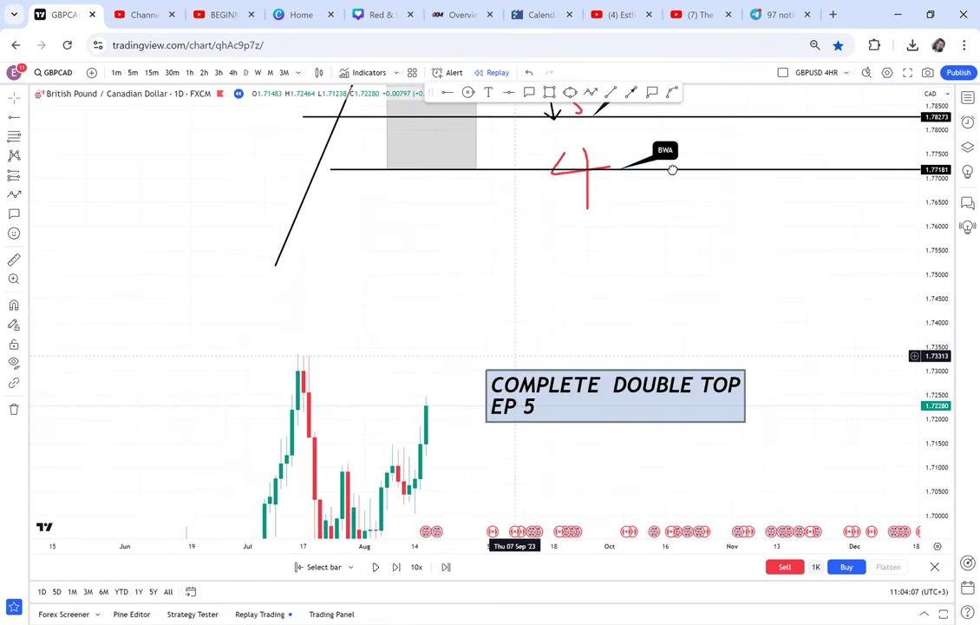
{"action": "left_click", "coordinate": [603, 231]}
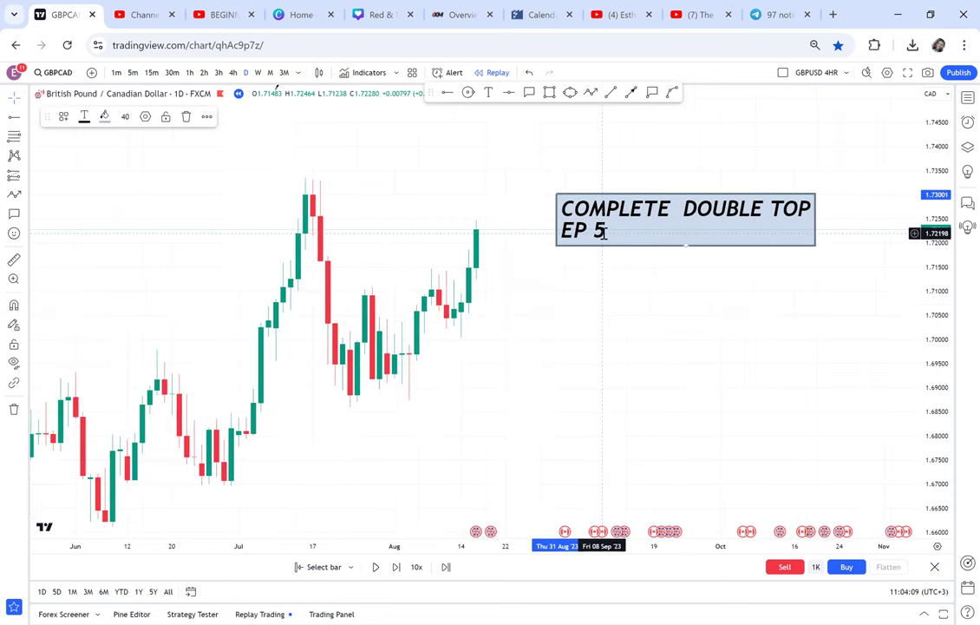
{"action": "key", "text": "Delete"}
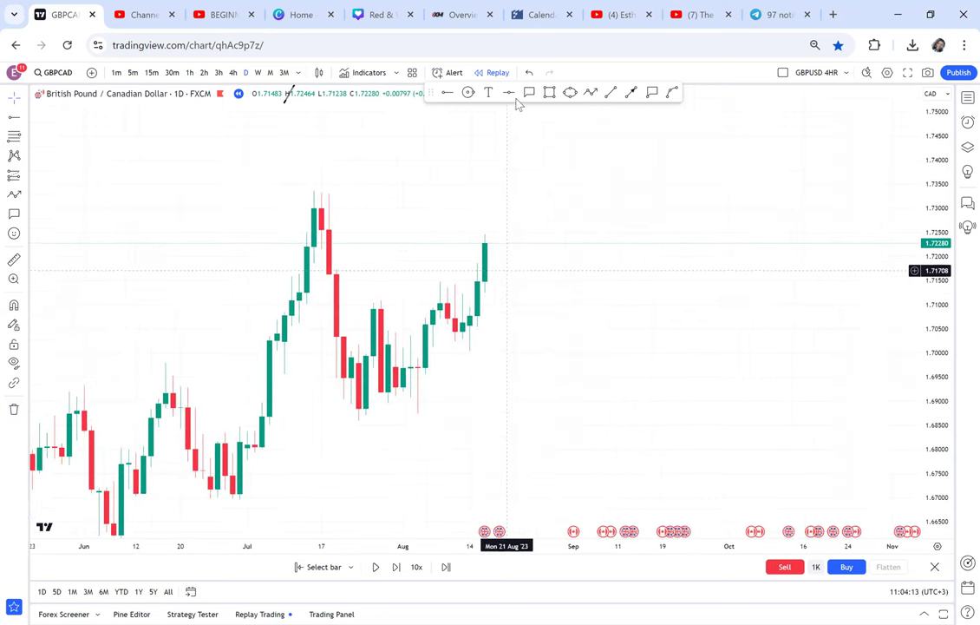
Draw a resistance-zone rectangle from about 1.73358 to 1.73012, spanning 3 Jul to 18 Sep, and circle the July peak inside it
{"action": "left_click", "coordinate": [549, 92]}
{"action": "mouse_move", "coordinate": [247, 191]}
{"action": "left_mouse_down"}
{"action": "mouse_move", "coordinate": [625, 197]}
{"action": "mouse_move", "coordinate": [655, 207]}
{"action": "left_mouse_up"}
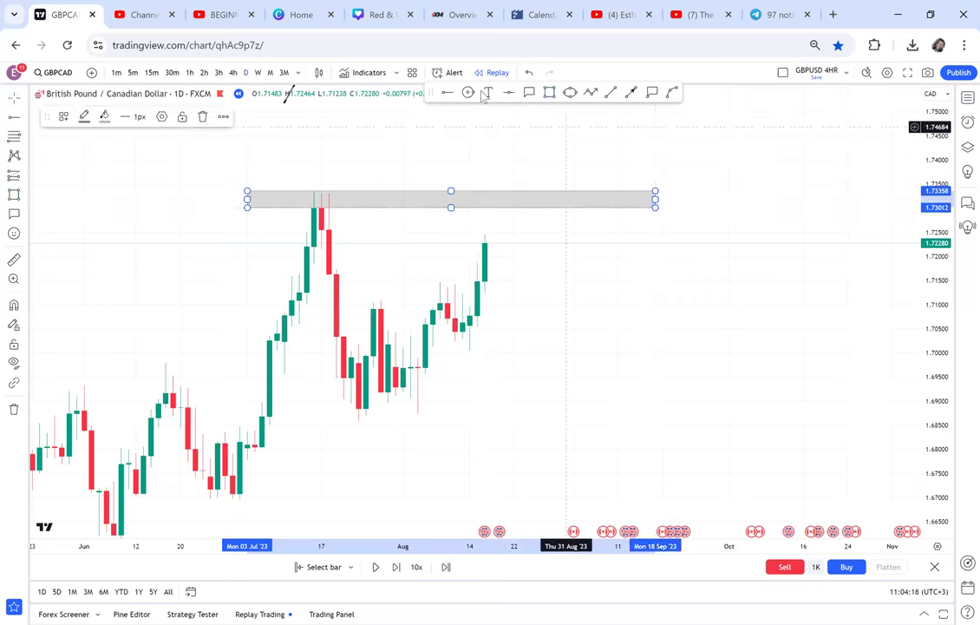
{"action": "left_click", "coordinate": [314, 197]}
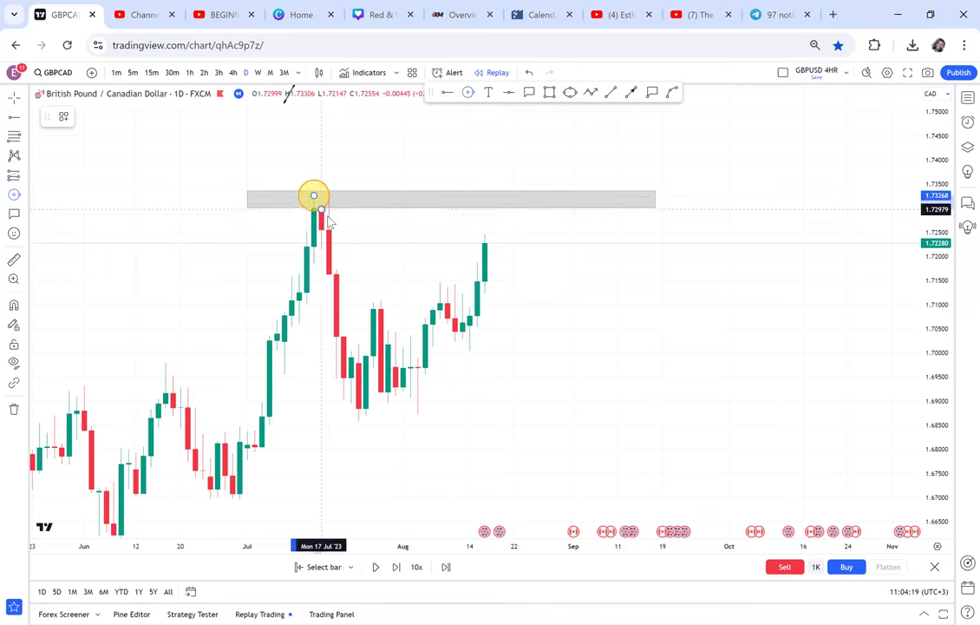
{"action": "left_click", "coordinate": [391, 249]}
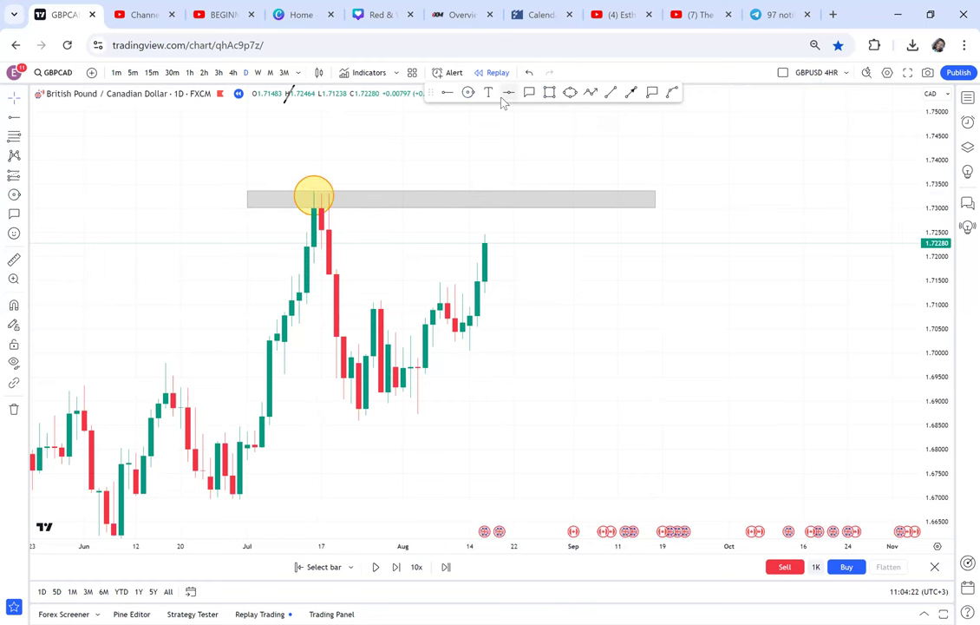
Circle the latest candle, draw an arrow from it up to the resistance zone, and delete both markings
{"action": "left_click", "coordinate": [484, 245]}
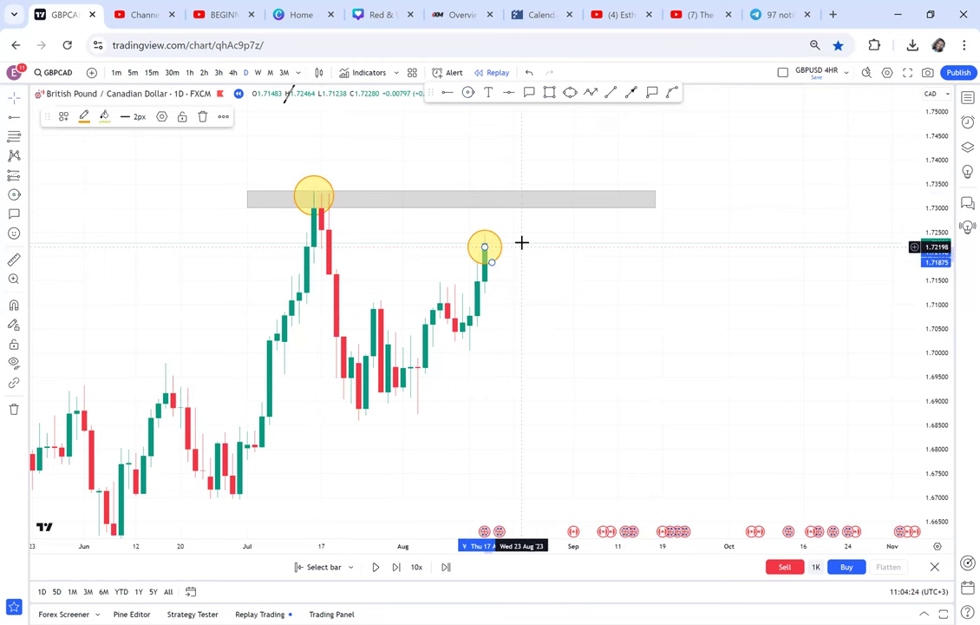
{"action": "left_click", "coordinate": [630, 92]}
{"action": "left_click", "coordinate": [490, 243]}
{"action": "left_click", "coordinate": [317, 265]}
{"action": "left_click_drag", "start_coordinate": [316, 263], "coordinate": [257, 242]}
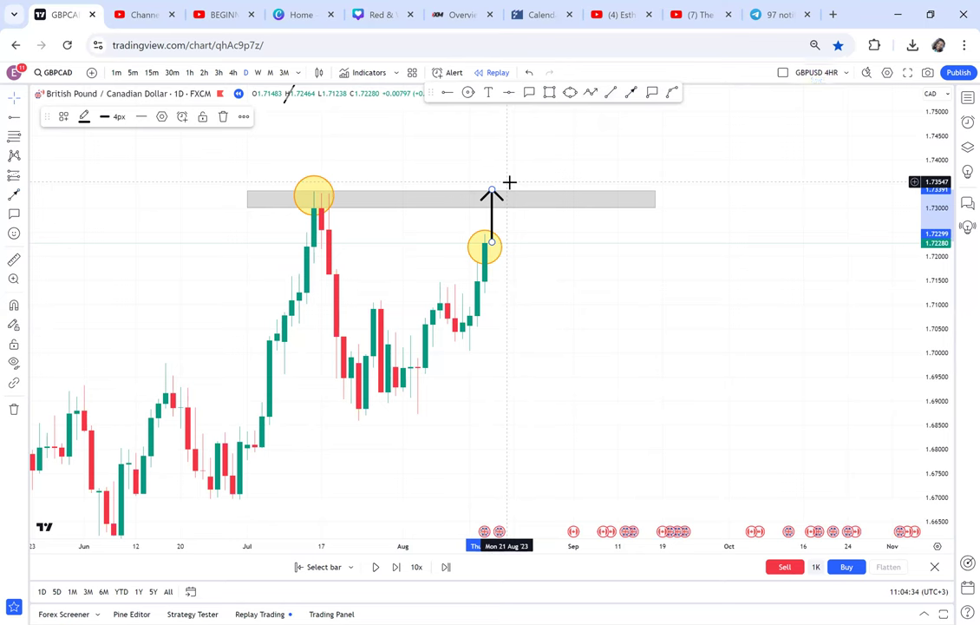
{"action": "key", "text": "Delete"}
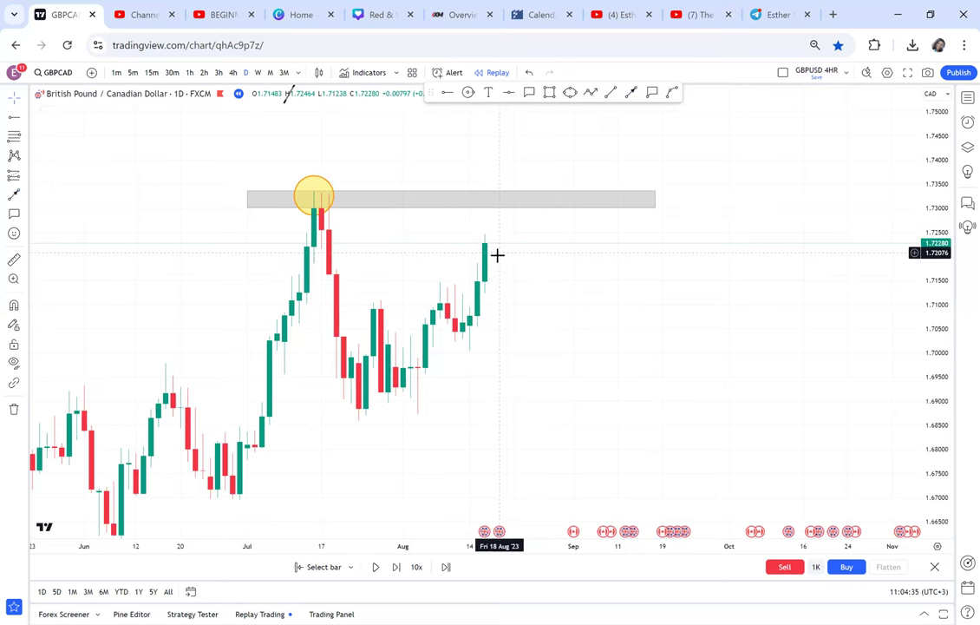
Advance the bar replay by four daily candles towards the resistance zone
{"action": "left_click", "coordinate": [395, 572]}
{"action": "left_click", "coordinate": [395, 568]}
{"action": "left_click", "coordinate": [396, 567]}
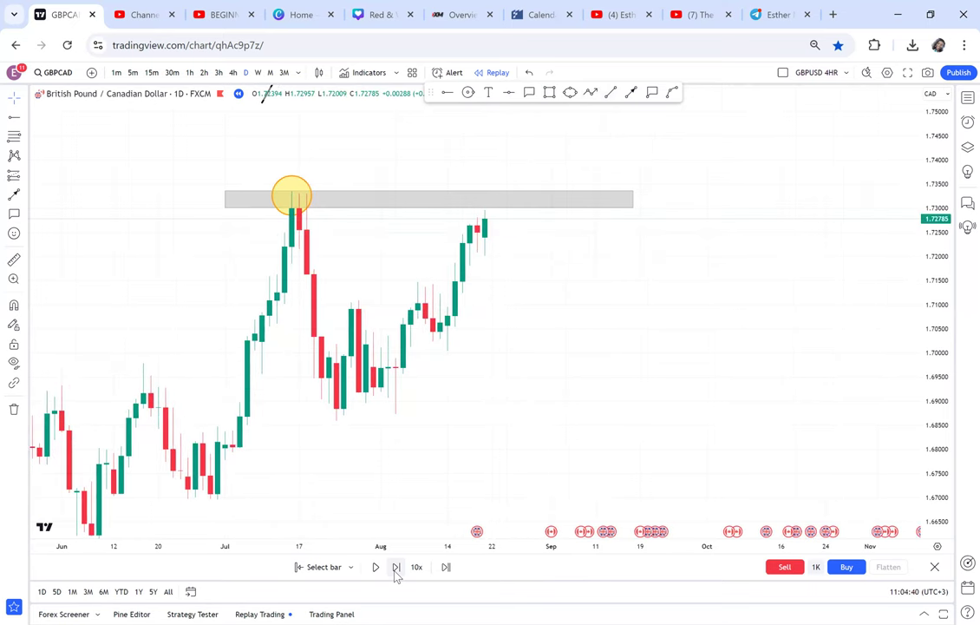
{"action": "left_click", "coordinate": [395, 568]}
Add a callout reading WBB that points beside the latest candle, and frame the candles at the second top with a rectangle
{"action": "scroll", "coordinate": [545, 343], "scroll_direction": "down", "scroll_amount": 2}
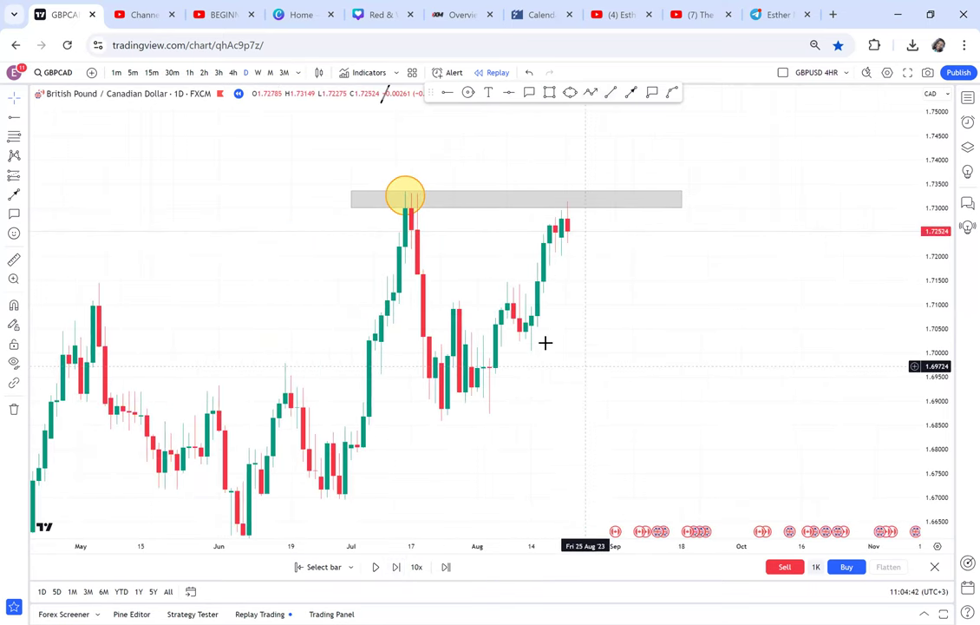
{"action": "left_click_drag", "start_coordinate": [585, 366], "coordinate": [542, 340]}
{"action": "left_click_drag", "start_coordinate": [928, 398], "coordinate": [828, 290]}
{"action": "scroll", "coordinate": [652, 320], "scroll_direction": "up", "scroll_amount": 2}
{"action": "left_click_drag", "start_coordinate": [652, 319], "coordinate": [661, 367]}
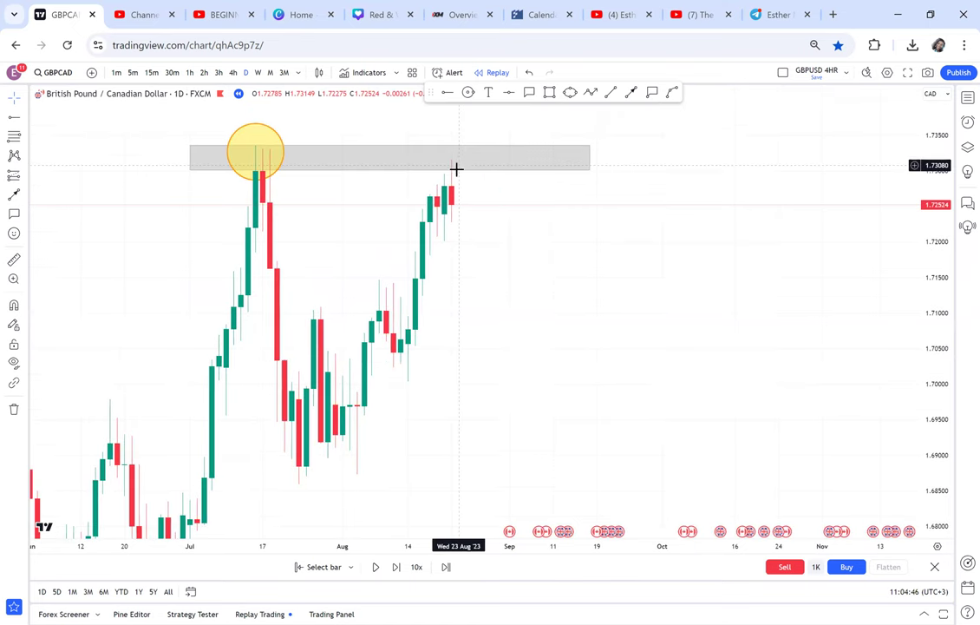
{"action": "scroll", "coordinate": [446, 223], "scroll_direction": "up", "scroll_amount": 3}
{"action": "left_click_drag", "start_coordinate": [395, 224], "coordinate": [539, 264]}
{"action": "left_click", "coordinate": [530, 93]}
{"action": "left_click_drag", "start_coordinate": [477, 240], "coordinate": [514, 169]}
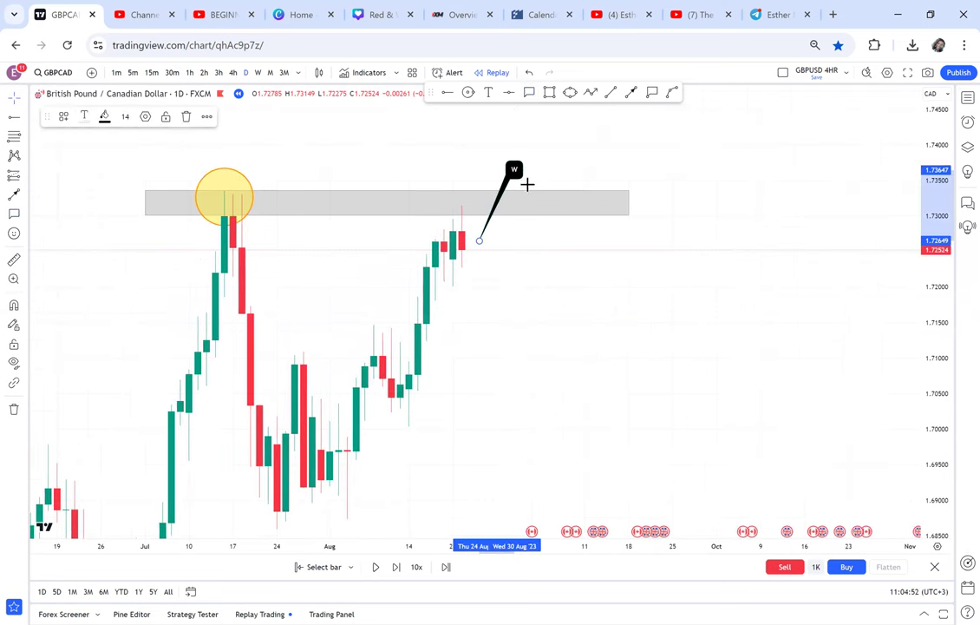
{"action": "type", "text": "WBB"}
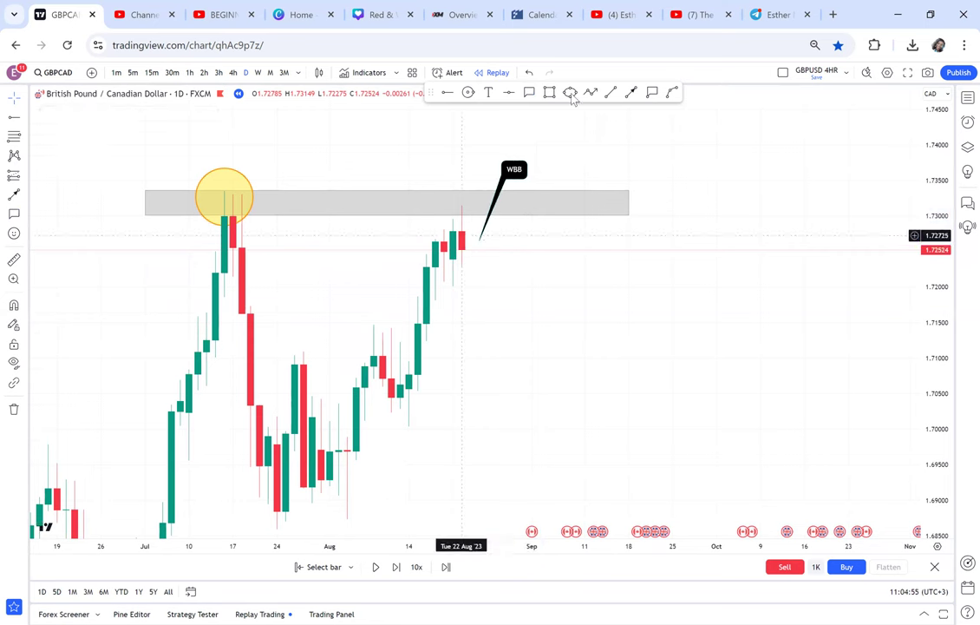
{"action": "key", "text": "alt+shift+r"}
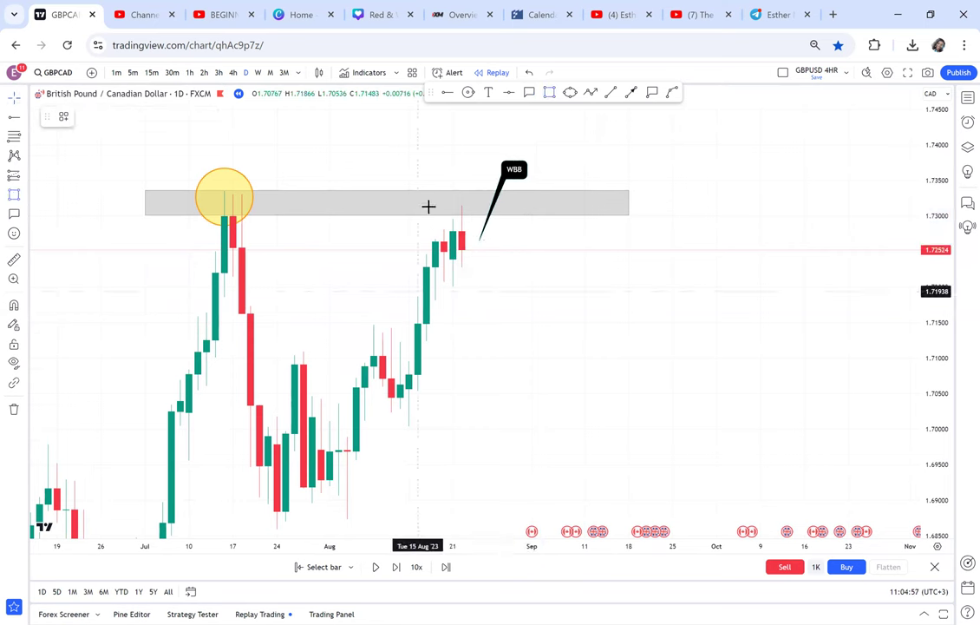
{"action": "left_click_drag", "start_coordinate": [426, 207], "coordinate": [570, 269]}
Measure the drop from the July top to its following low and place a horizontal line at the midpoint, 1.70962
{"action": "left_click_drag", "start_coordinate": [783, 359], "coordinate": [883, 267]}
{"action": "left_click_drag", "start_coordinate": [934, 214], "coordinate": [926, 291]}
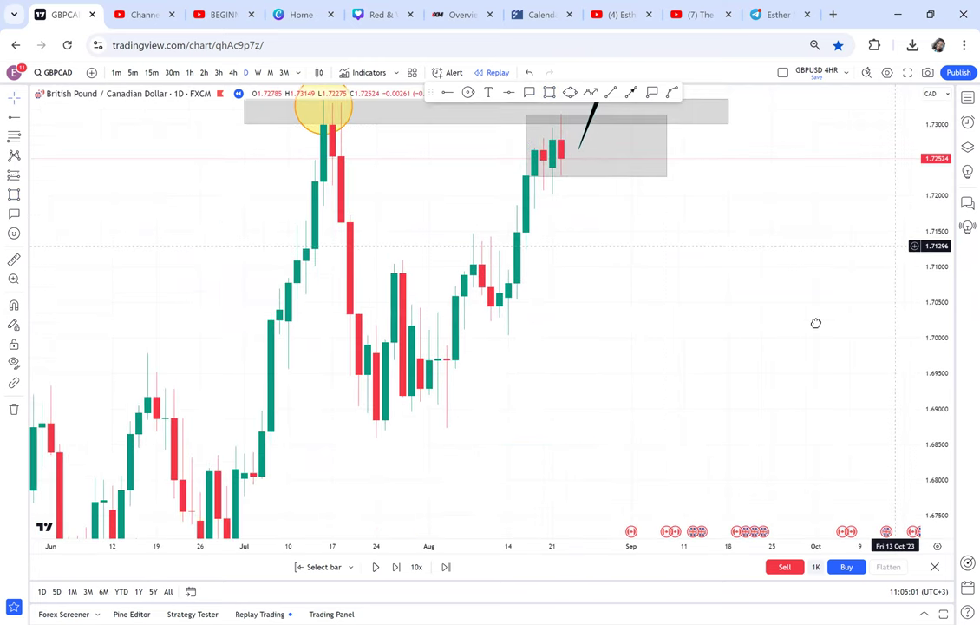
{"action": "left_click_drag", "start_coordinate": [816, 322], "coordinate": [786, 341]}
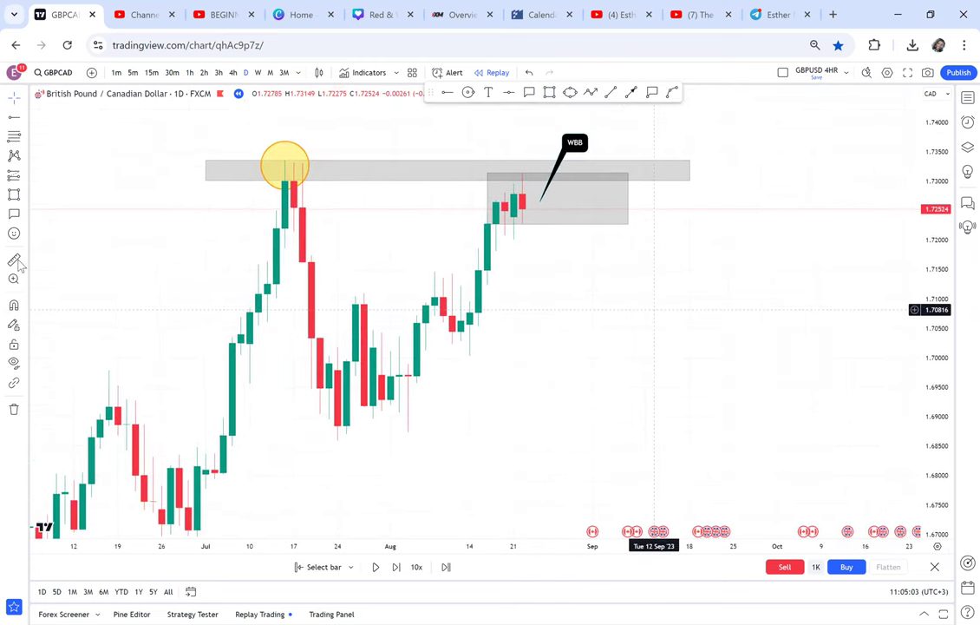
{"action": "left_click", "coordinate": [276, 161], "text": "shift"}
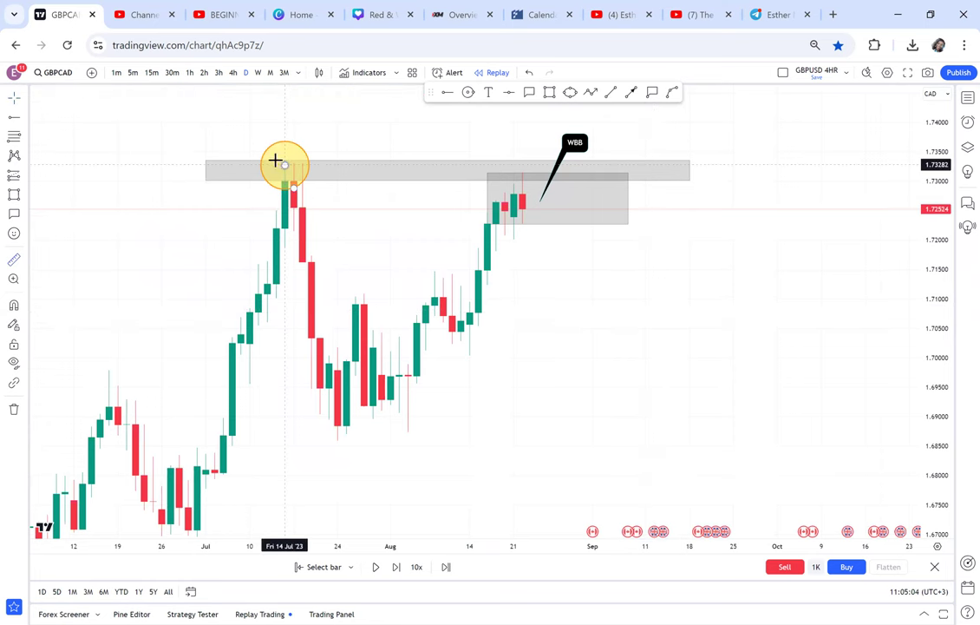
{"action": "left_click", "coordinate": [767, 441]}
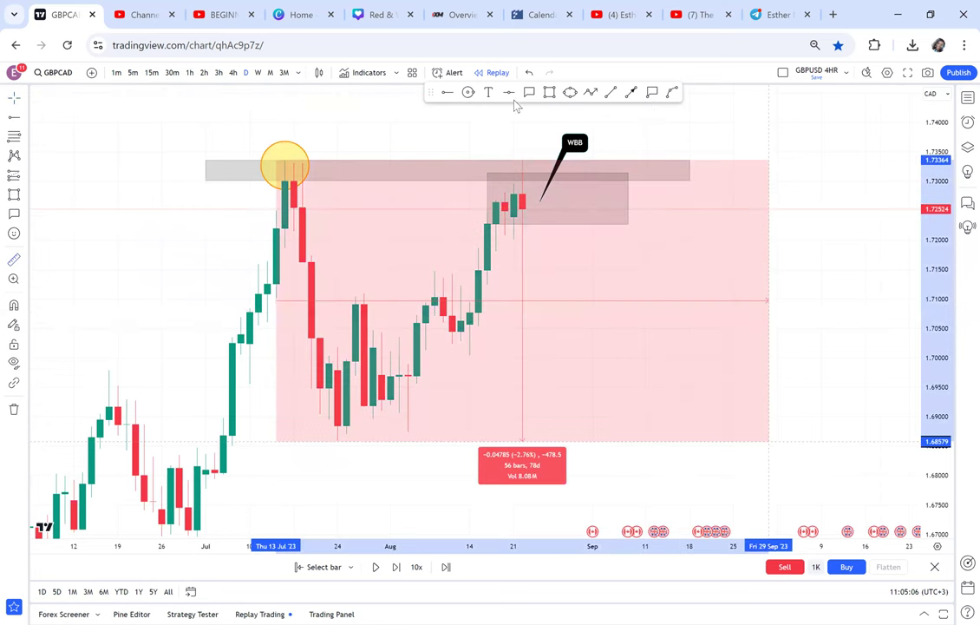
{"action": "left_click", "coordinate": [461, 302]}
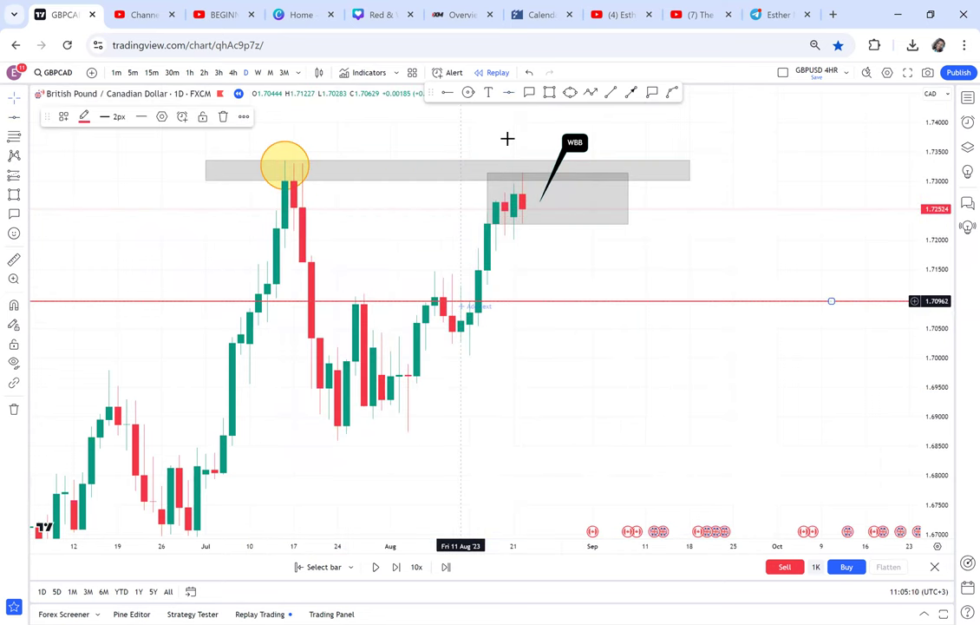
Add a horizontal line at the July low, 1.68579, and make the midpoint line green
{"action": "left_click", "coordinate": [309, 443]}
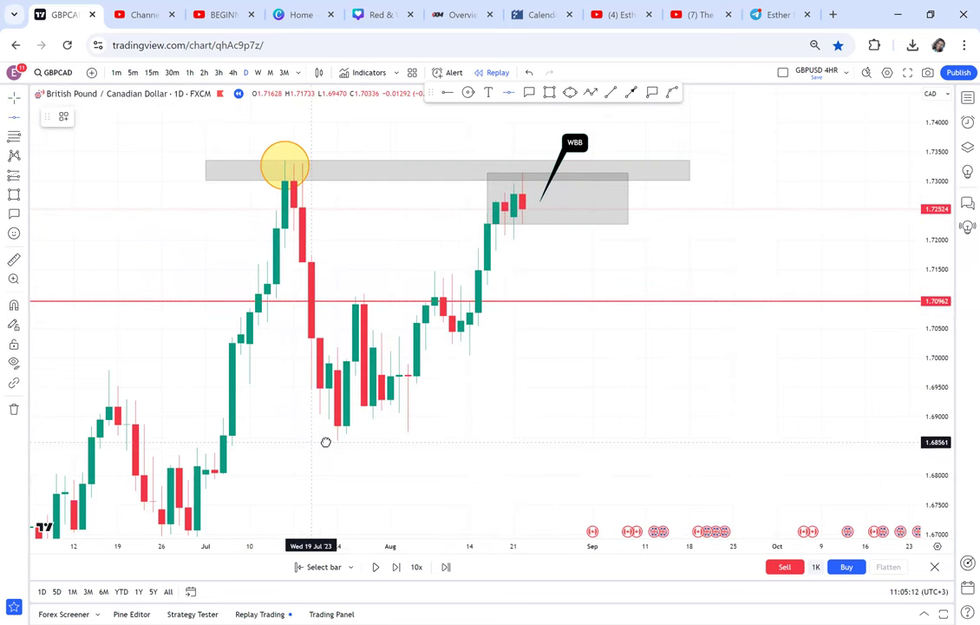
{"action": "key", "text": "alt+h"}
{"action": "left_click", "coordinate": [476, 301]}
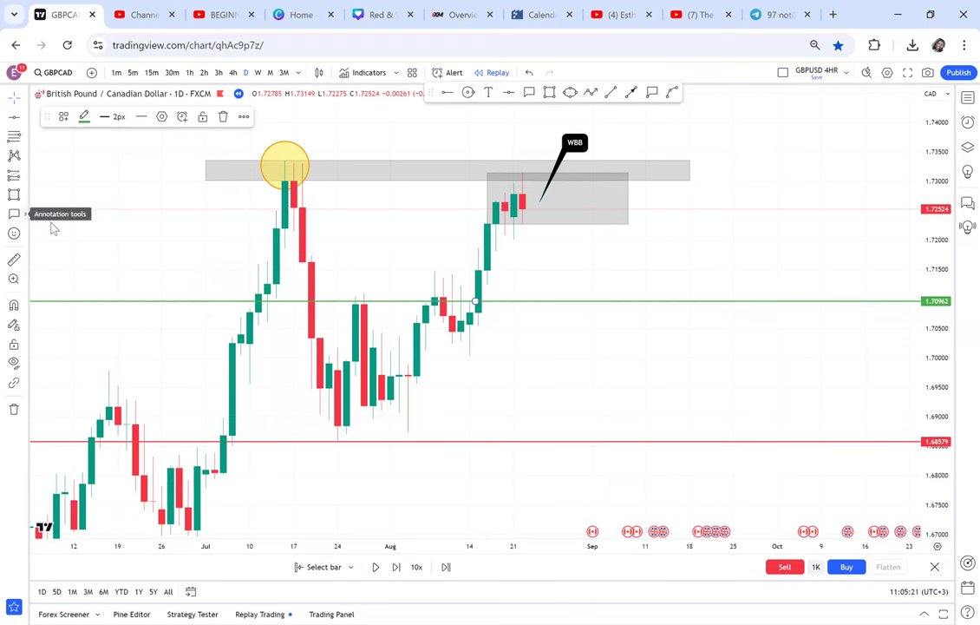
Handwrite a 1 at the green midpoint line and a 2 at the red line with the Brush
{"action": "left_click", "coordinate": [26, 196]}
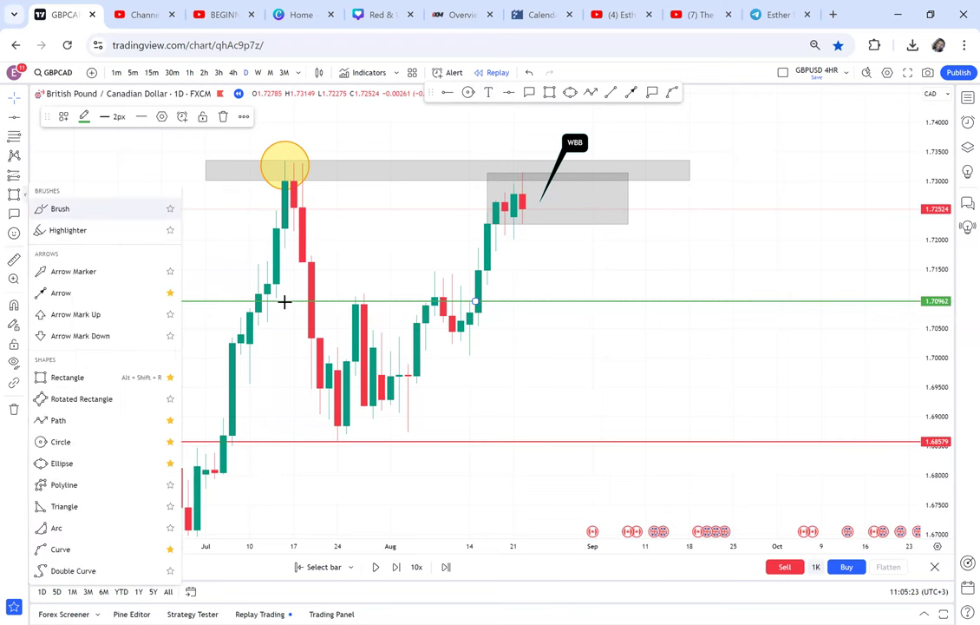
{"action": "mouse_move", "coordinate": [611, 279]}
{"action": "left_mouse_down"}
{"action": "mouse_move", "coordinate": [615, 430]}
{"action": "mouse_move", "coordinate": [617, 418]}
{"action": "mouse_move", "coordinate": [649, 443]}
{"action": "mouse_move", "coordinate": [621, 425]}
{"action": "left_mouse_up"}
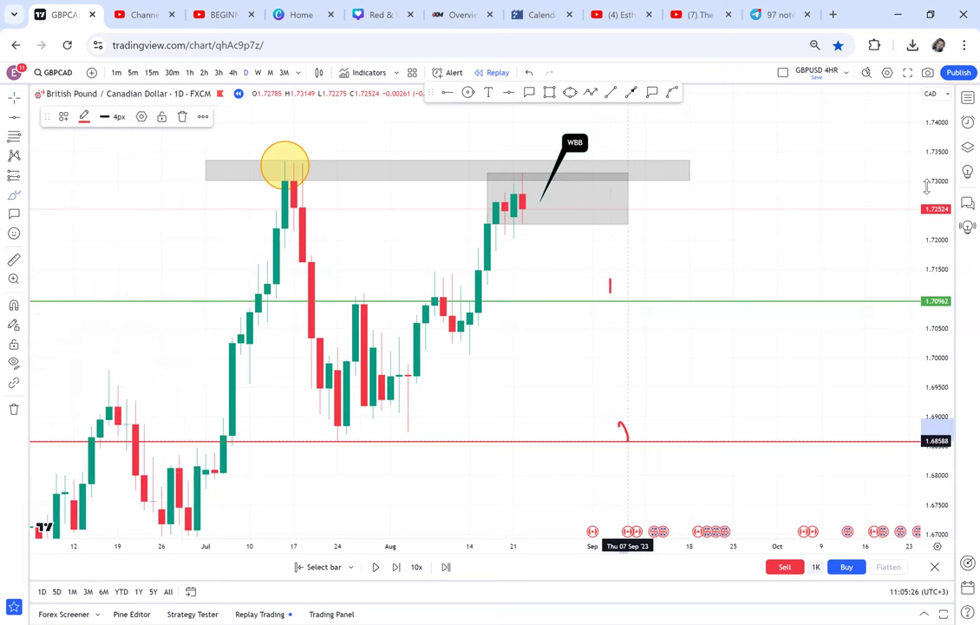
Draw a rectangle as tall as the top-to-level-2 drop and place it below level 2 down to about 1.63798, between 28 Jul and 10 Aug
{"action": "left_click_drag", "start_coordinate": [930, 261], "coordinate": [929, 286]}
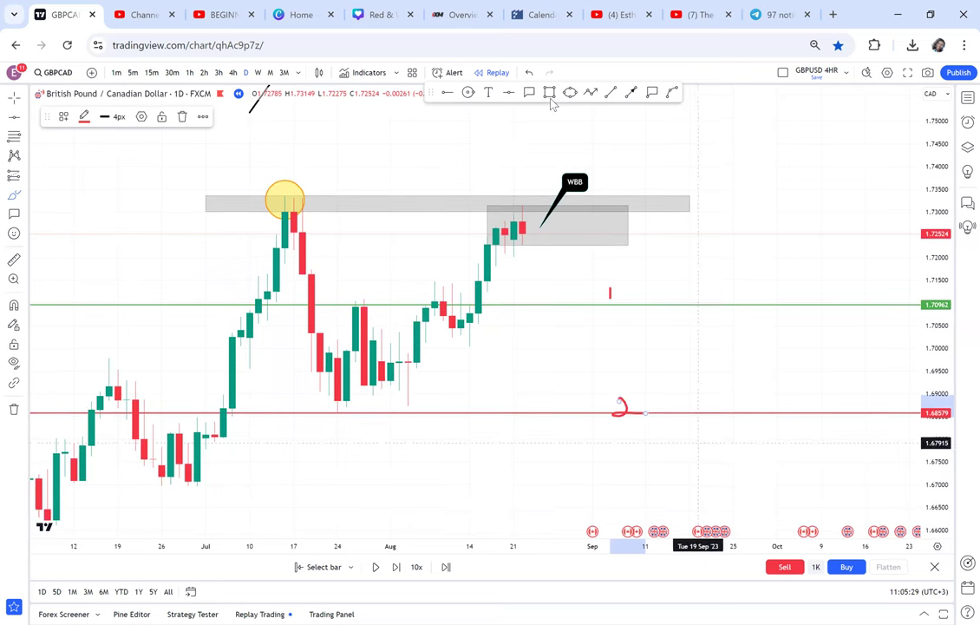
{"action": "key", "text": "alt+shift+r"}
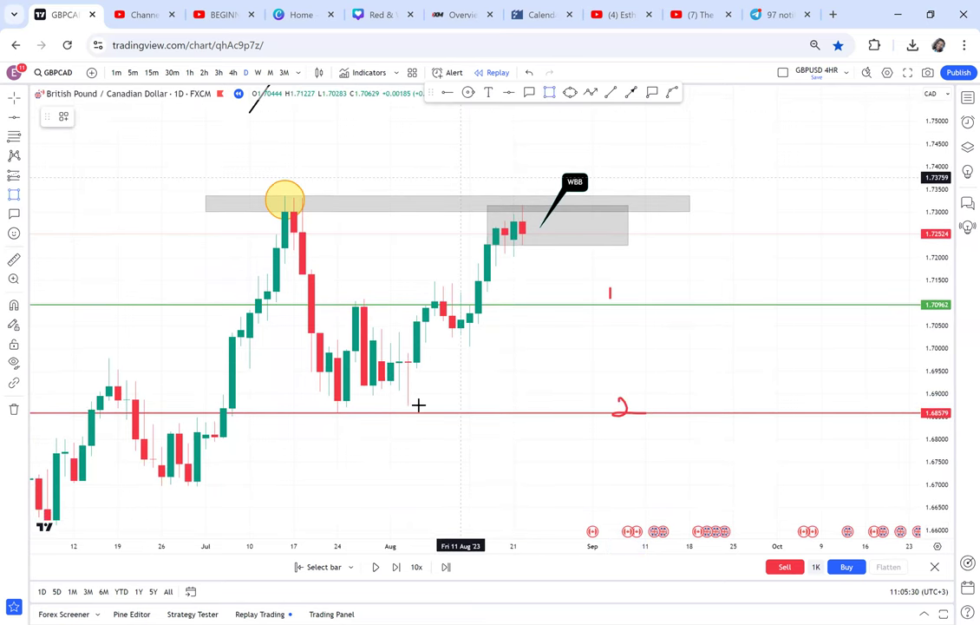
{"action": "left_click", "coordinate": [426, 413]}
{"action": "left_click_drag", "start_coordinate": [440, 399], "coordinate": [464, 425]}
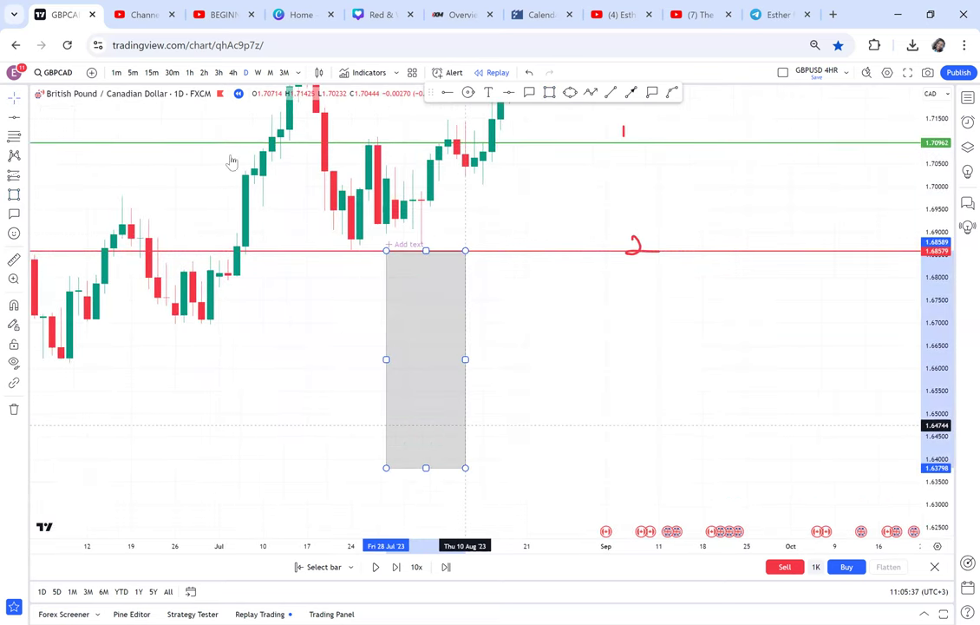
Measure the projected rectangle's height and place horizontal rays at its midpoint, 1.66152, and its lower edge, 1.63786
{"action": "left_click", "coordinate": [14, 262]}
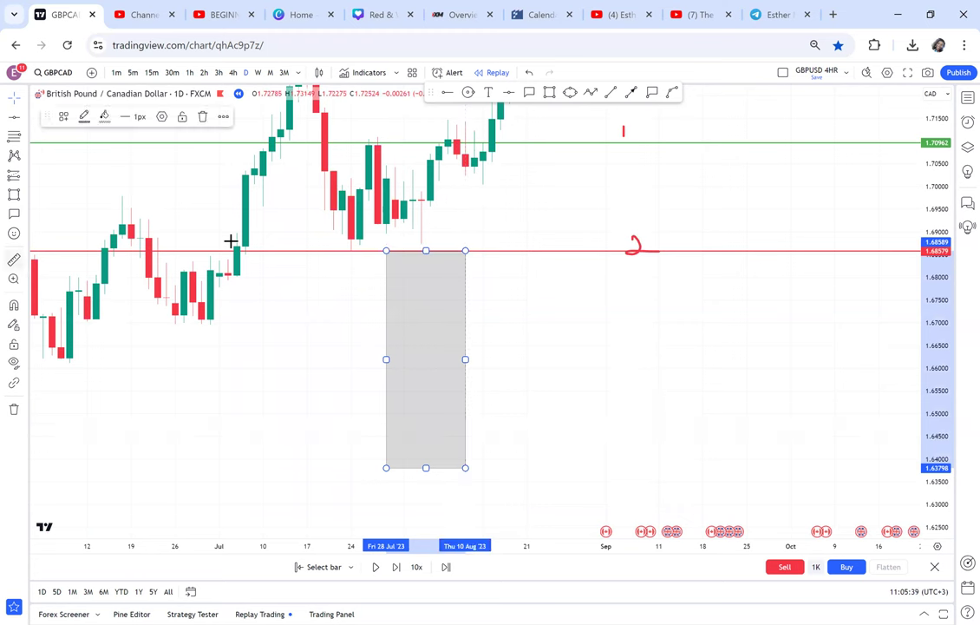
{"action": "left_click", "coordinate": [333, 252]}
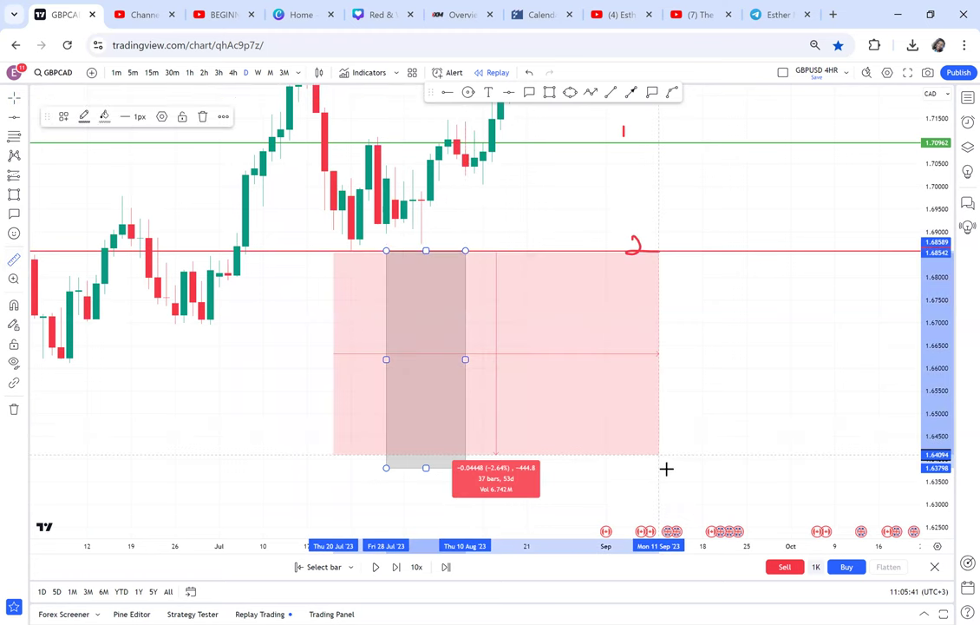
{"action": "left_click", "coordinate": [295, 360]}
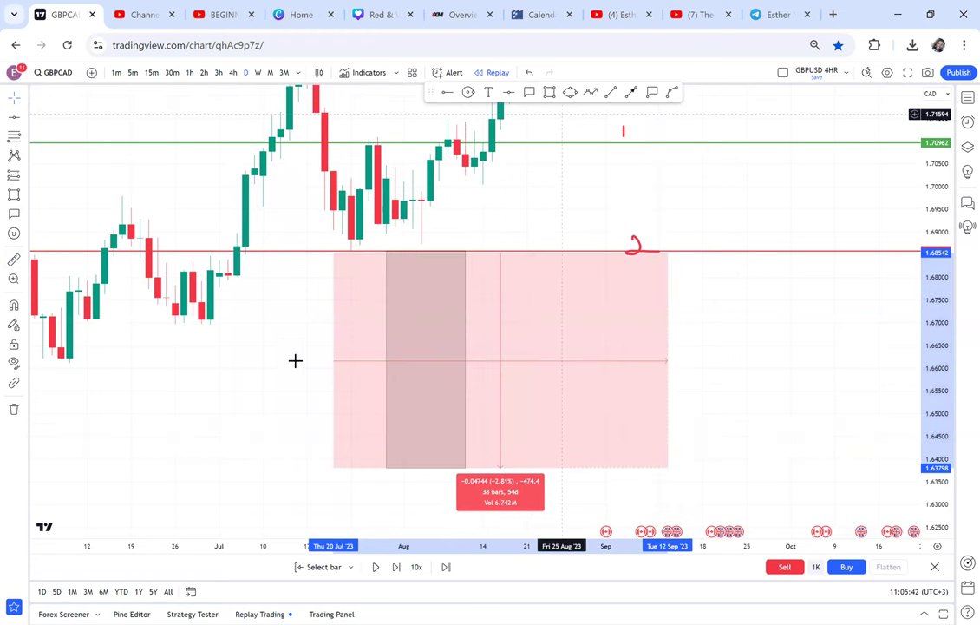
{"action": "left_click", "coordinate": [295, 467]}
{"action": "left_click", "coordinate": [295, 468]}
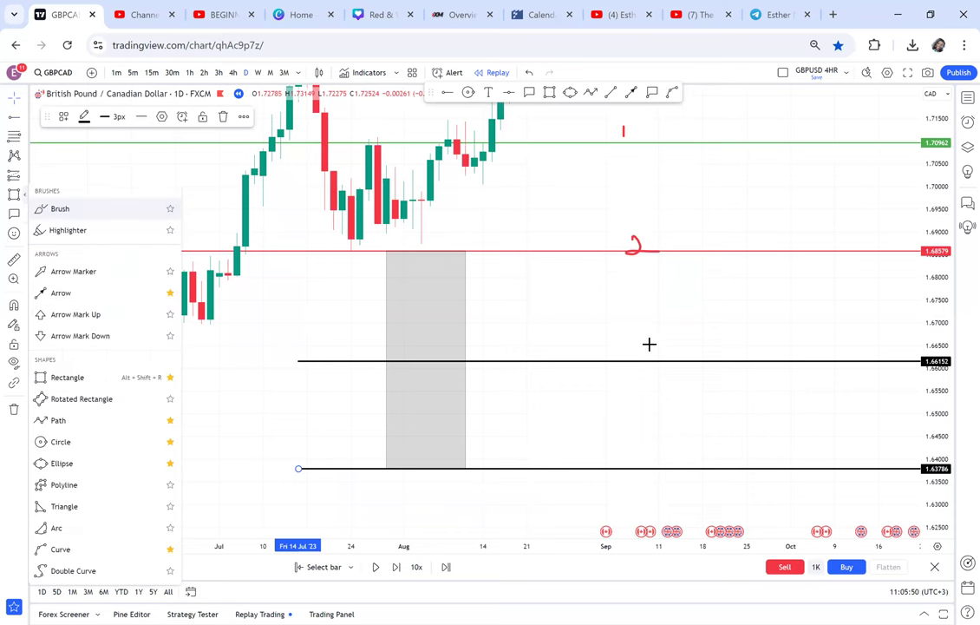
Handwrite a 3 at the 1.66152 ray and a 4 at the 1.63786 ray with the Brush
{"action": "left_click", "coordinate": [60, 208]}
{"action": "mouse_move", "coordinate": [641, 327]}
{"action": "left_mouse_down"}
{"action": "mouse_move", "coordinate": [659, 354]}
{"action": "mouse_move", "coordinate": [632, 357]}
{"action": "left_mouse_up"}
{"action": "mouse_move", "coordinate": [649, 447]}
{"action": "left_mouse_down"}
{"action": "mouse_move", "coordinate": [659, 457]}
{"action": "mouse_move", "coordinate": [650, 474]}
{"action": "left_mouse_up"}
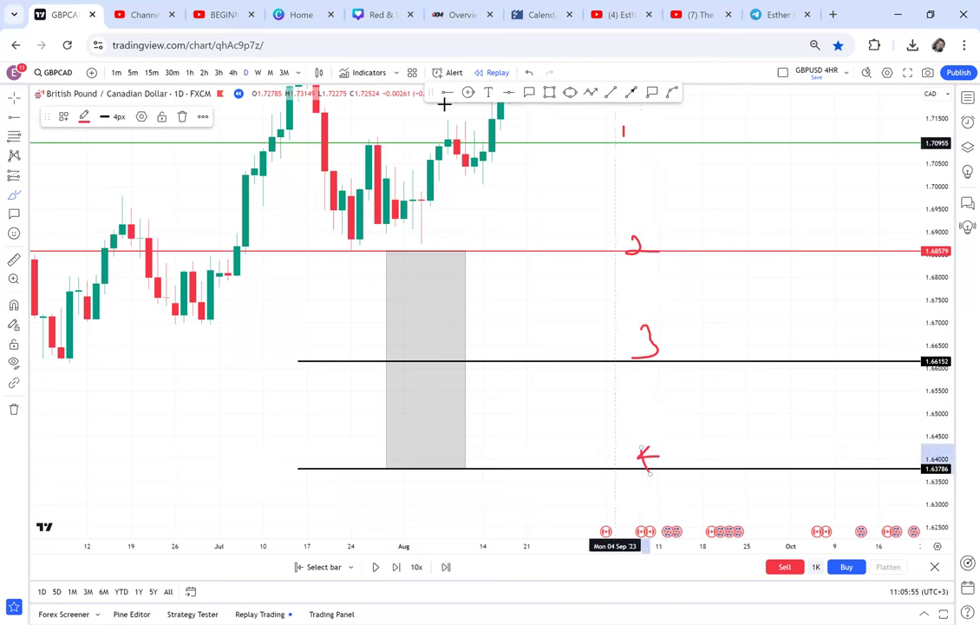
Advance the replay one daily bar and measure from the latest candle's close down to the green level 1 line
{"action": "left_click", "coordinate": [510, 177]}
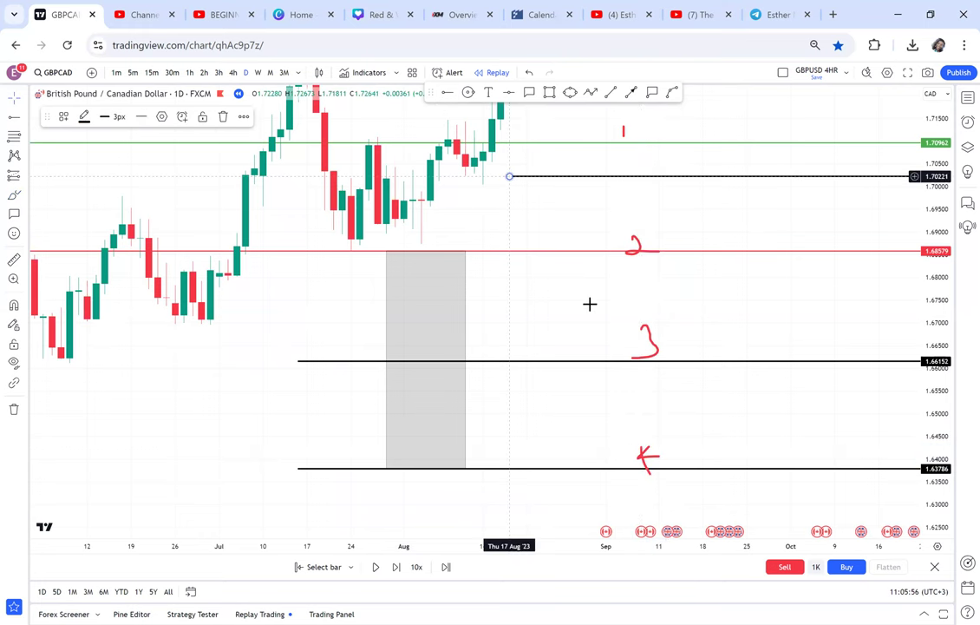
{"action": "key", "text": "Delete"}
{"action": "left_click_drag", "start_coordinate": [624, 171], "coordinate": [590, 289]}
{"action": "scroll", "coordinate": [568, 281], "scroll_direction": "up", "scroll_amount": 1}
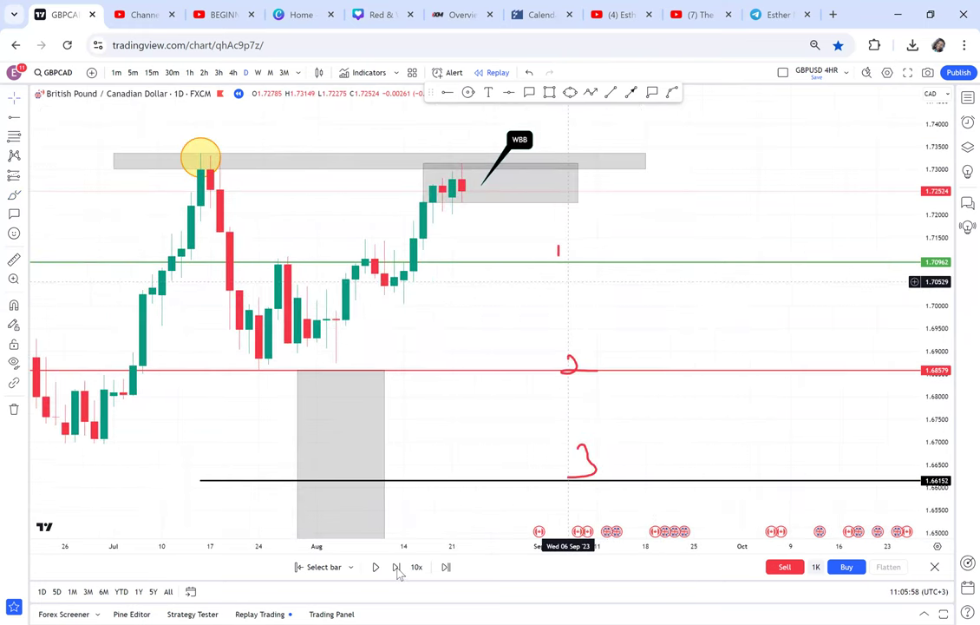
{"action": "left_click", "coordinate": [396, 566]}
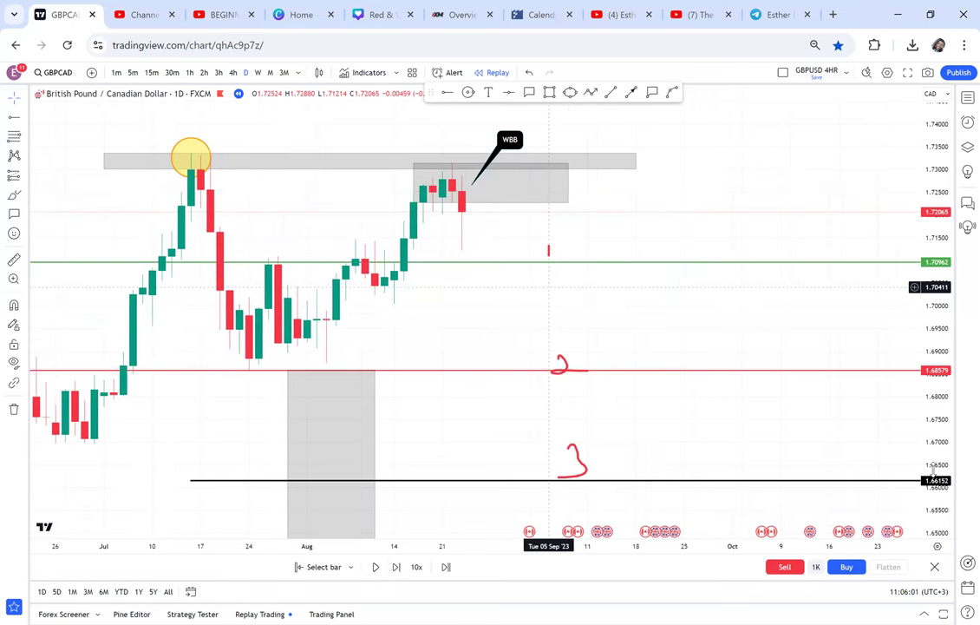
{"action": "scroll", "coordinate": [588, 185], "scroll_direction": "down", "scroll_amount": 2}
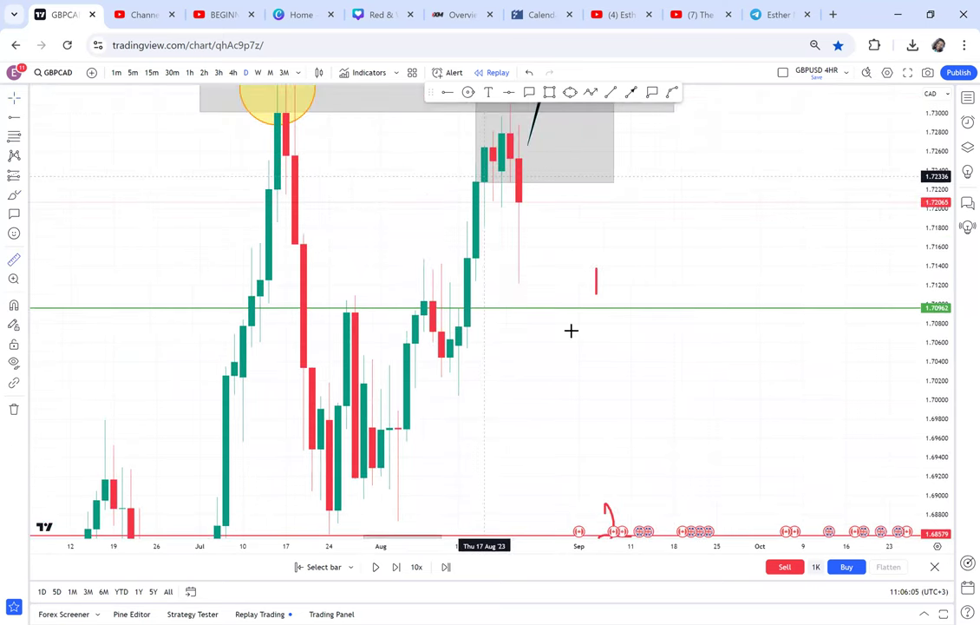
{"action": "left_click", "coordinate": [519, 202]}
{"action": "left_click", "coordinate": [590, 317]}
{"action": "left_click", "coordinate": [631, 269]}
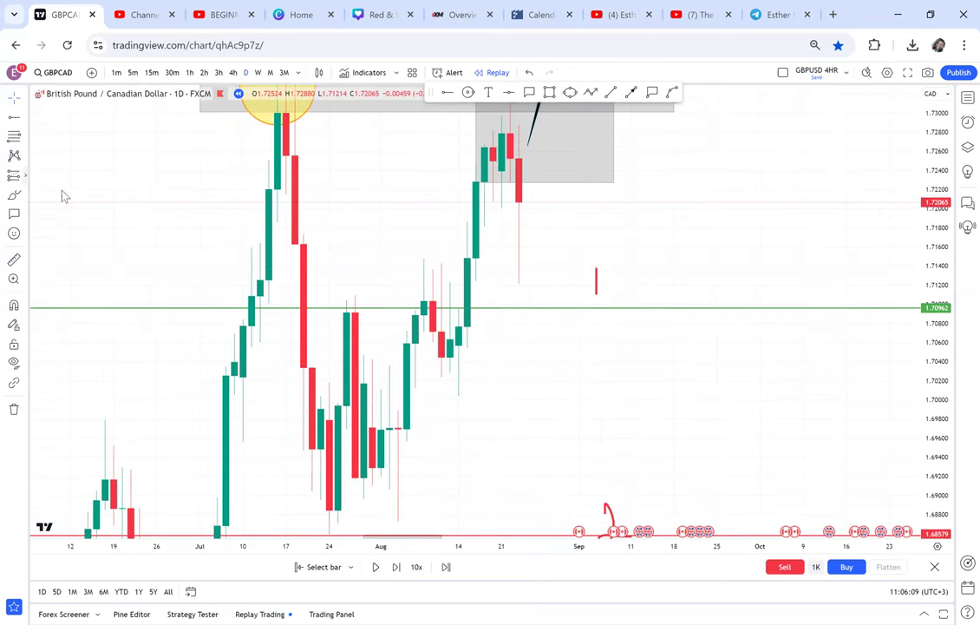
Place a short position beside the latest candle with its entry at 1.72083 and its target on the green line at 1.70964
{"action": "left_click", "coordinate": [25, 175]}
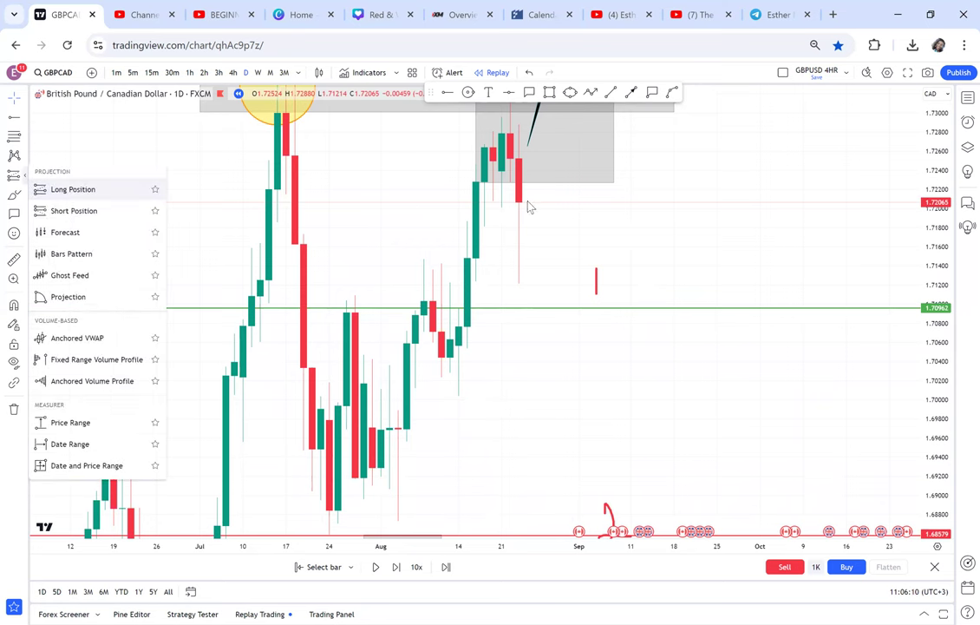
{"action": "left_click", "coordinate": [528, 201]}
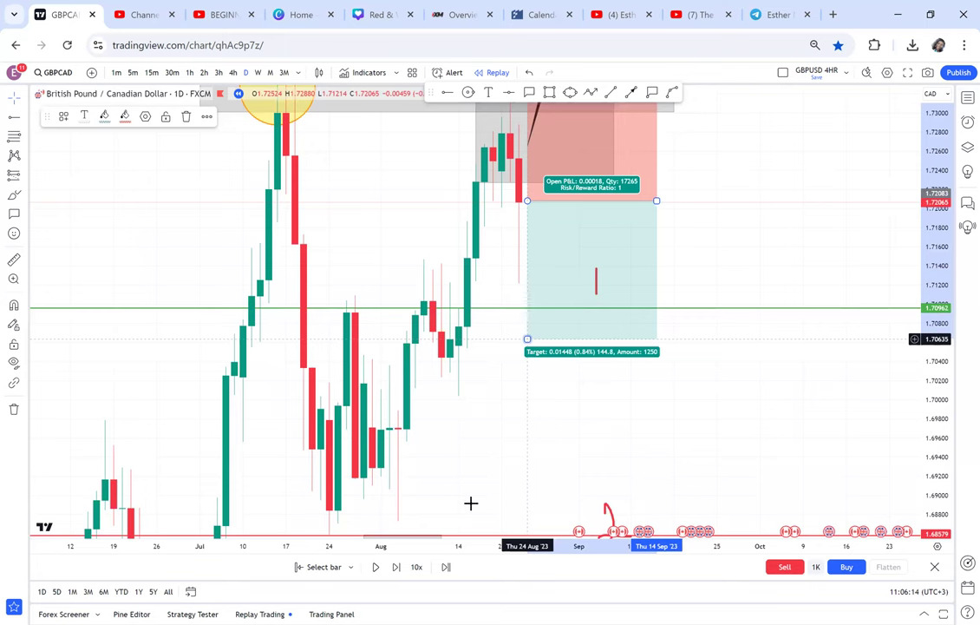
{"action": "left_click_drag", "start_coordinate": [526, 310], "coordinate": [527, 308]}
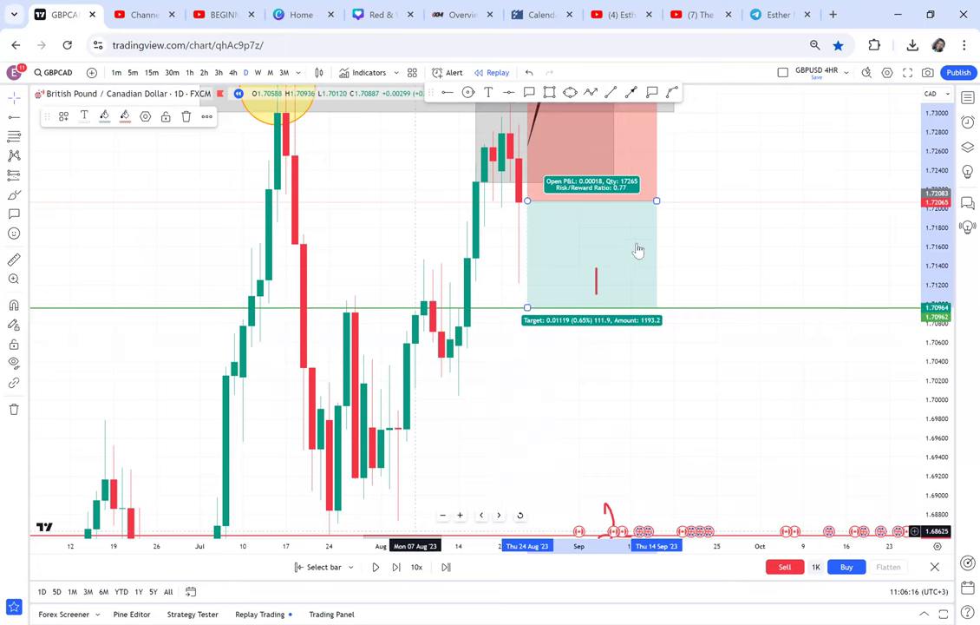
Advance the replay two daily bars and move the short position clear of the candles to start on 30 Aug
{"action": "left_click", "coordinate": [400, 566]}
{"action": "left_click_drag", "start_coordinate": [632, 232], "coordinate": [667, 231]}
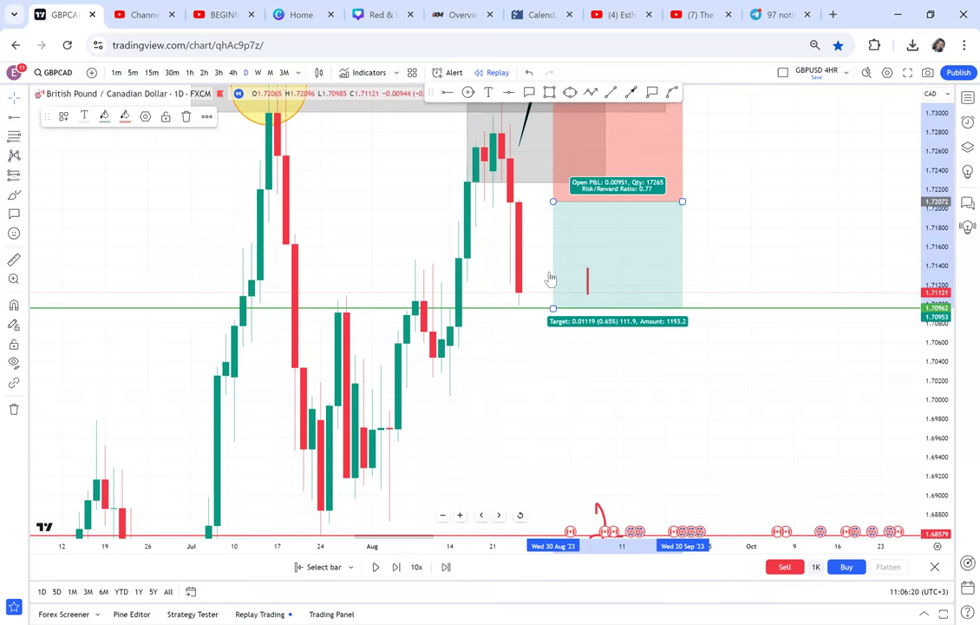
{"action": "key", "text": "shift+Right"}
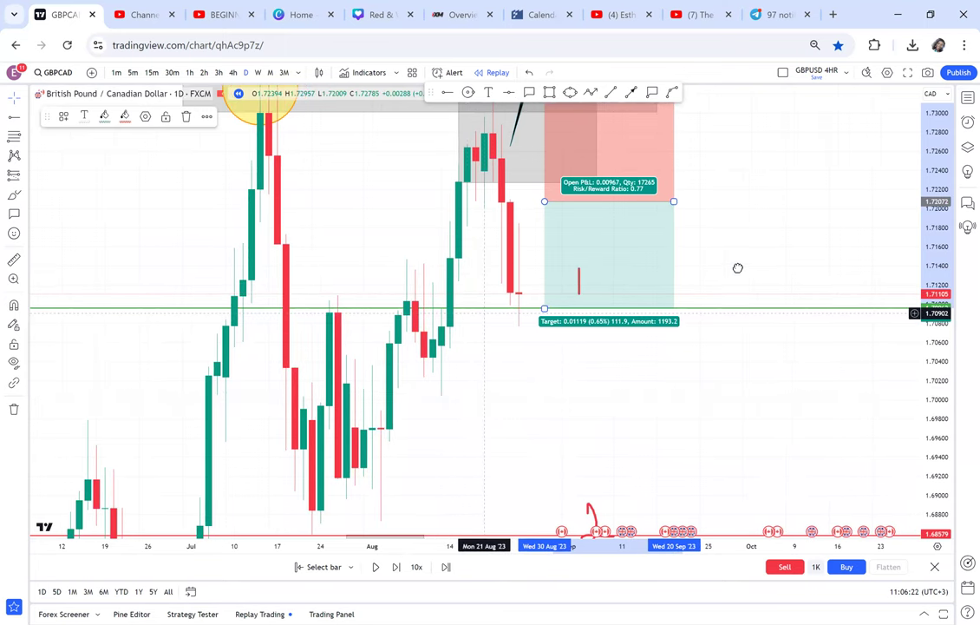
{"action": "key", "text": "shift+Right"}
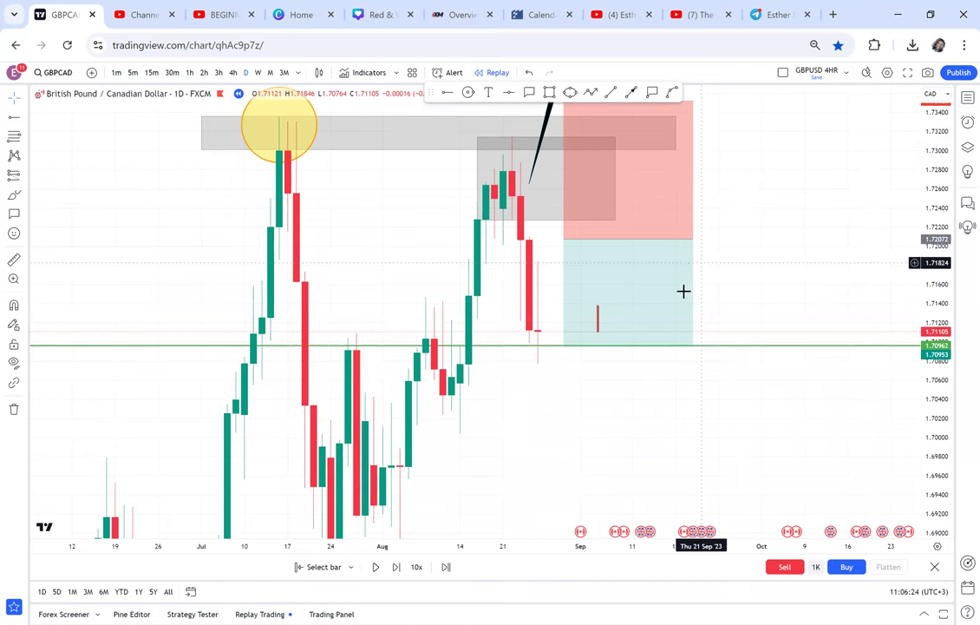
Remove the short position from the chart and advance the replay two more daily bars
{"action": "left_click_drag", "start_coordinate": [762, 328], "coordinate": [764, 230]}
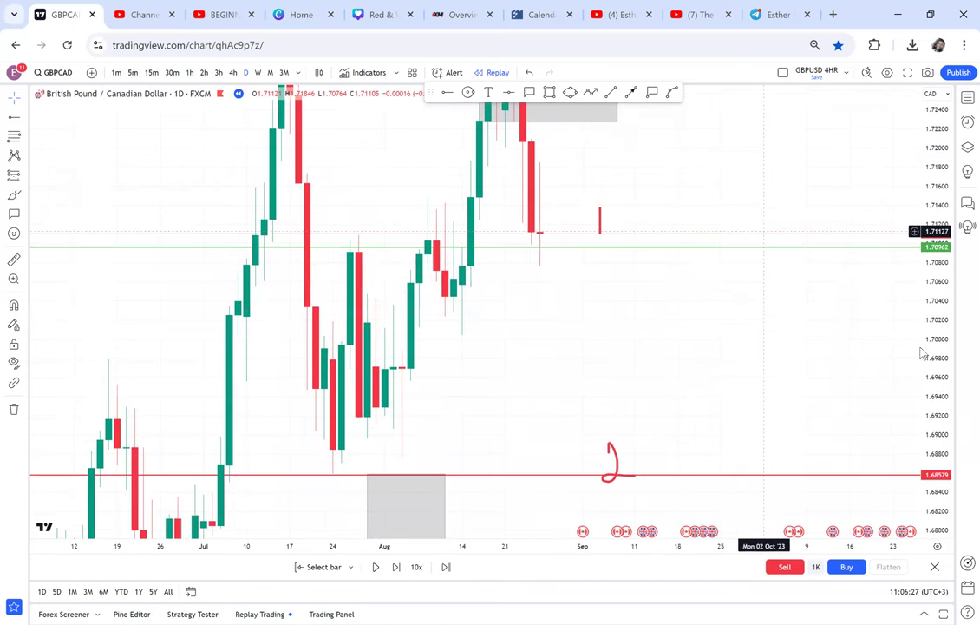
{"action": "key", "text": "alt+r"}
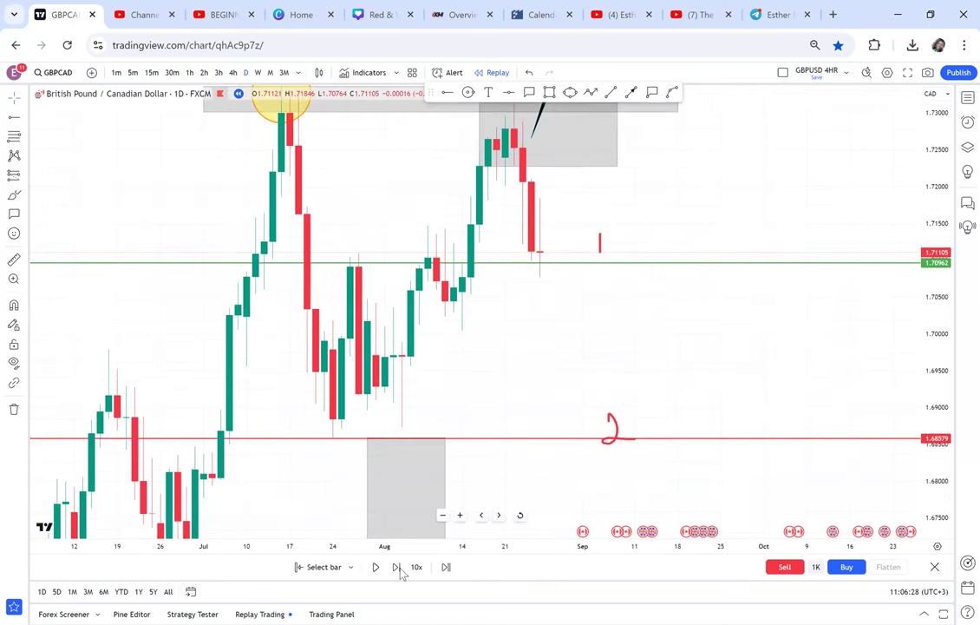
{"action": "left_click", "coordinate": [401, 572]}
{"action": "key", "text": "shift+Right"}
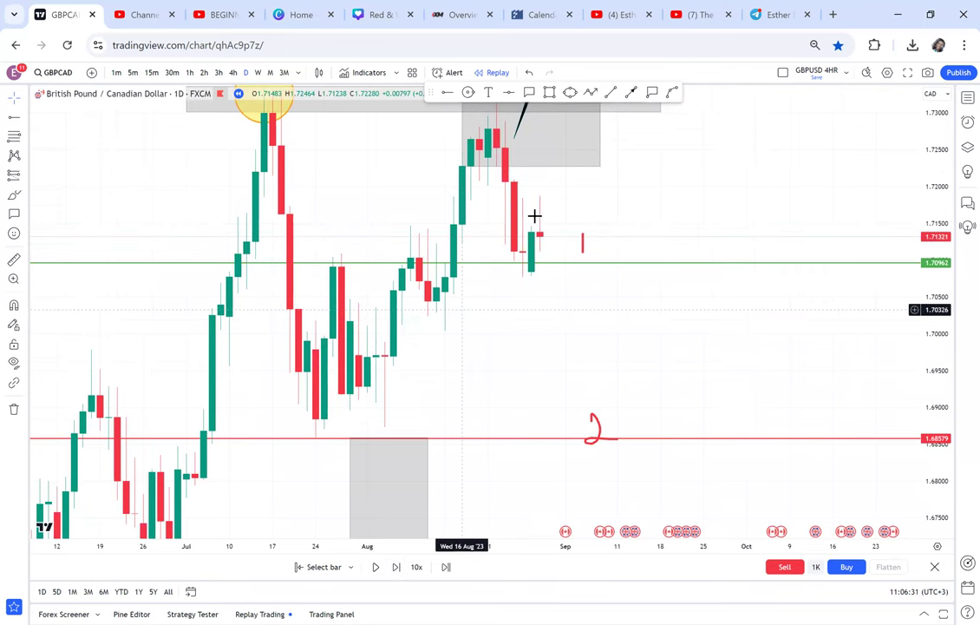
{"action": "left_click", "coordinate": [967, 98]}
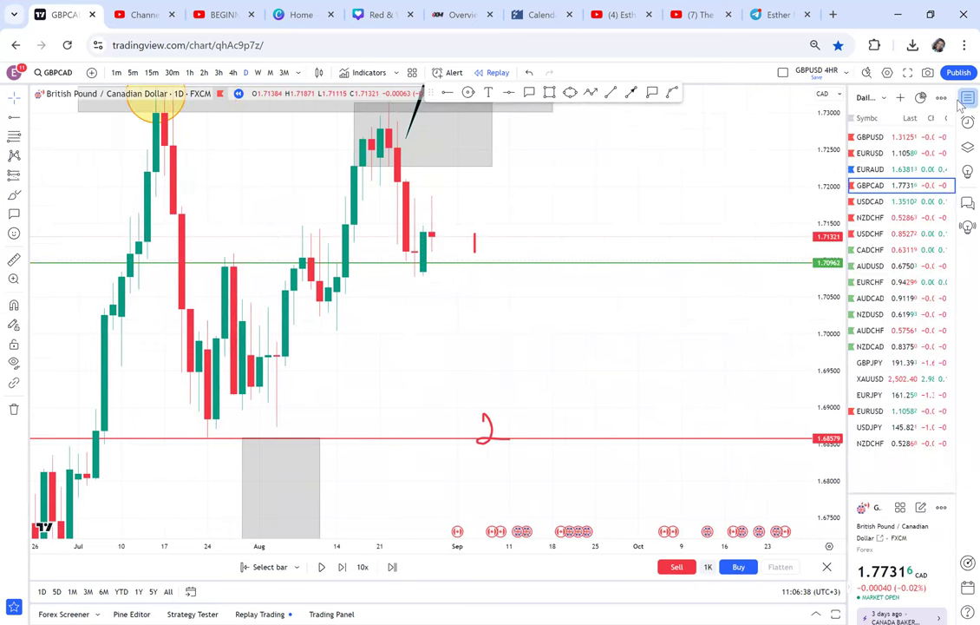
{"action": "left_click", "coordinate": [964, 100]}
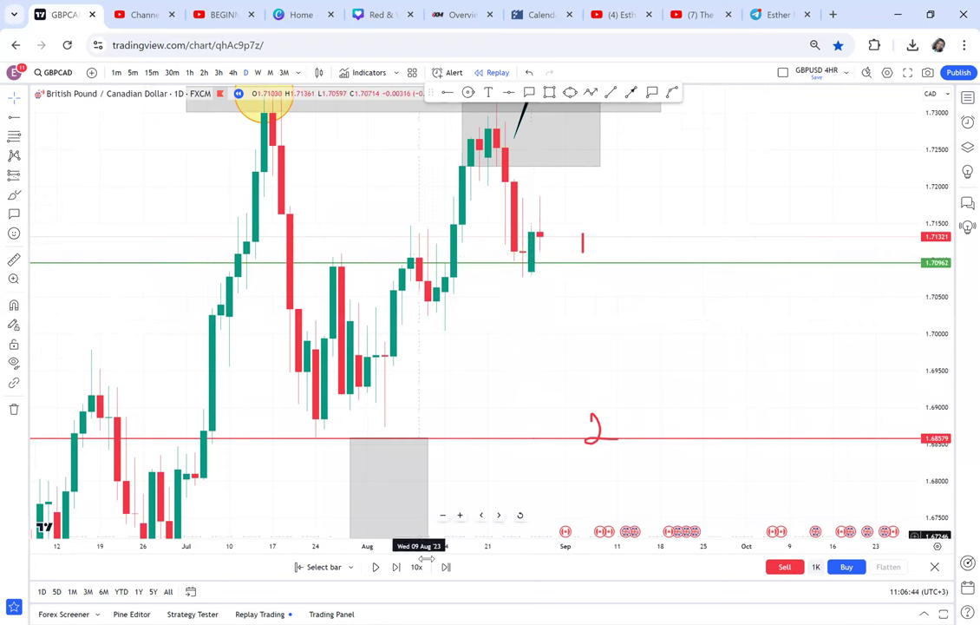
Advance the replay two daily bars and measure the rebound upward from the 25 Aug candle near the green line
{"action": "left_click", "coordinate": [397, 568]}
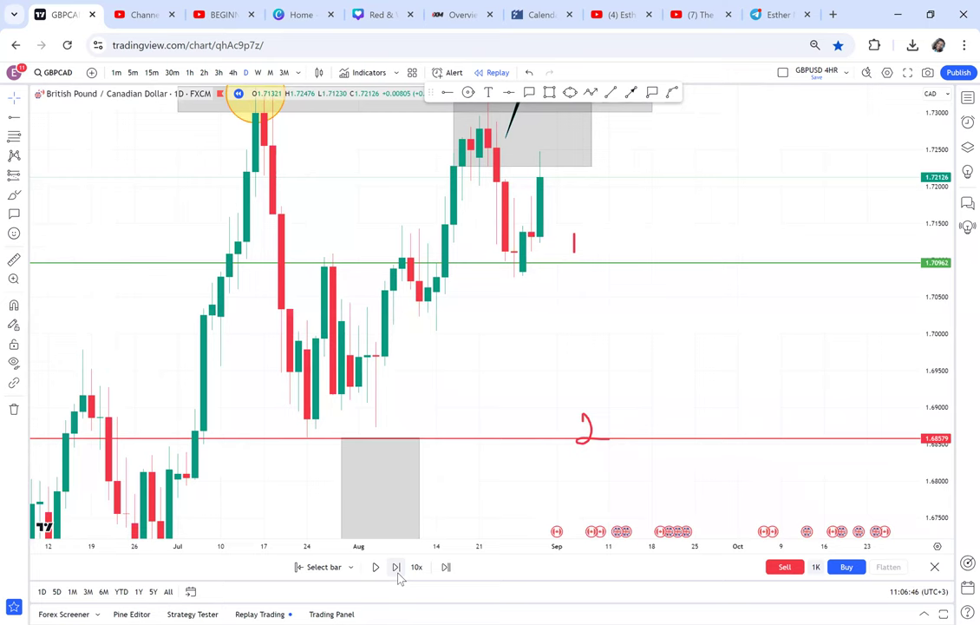
{"action": "left_click", "coordinate": [396, 567]}
{"action": "left_click", "coordinate": [14, 258]}
{"action": "left_click", "coordinate": [508, 260]}
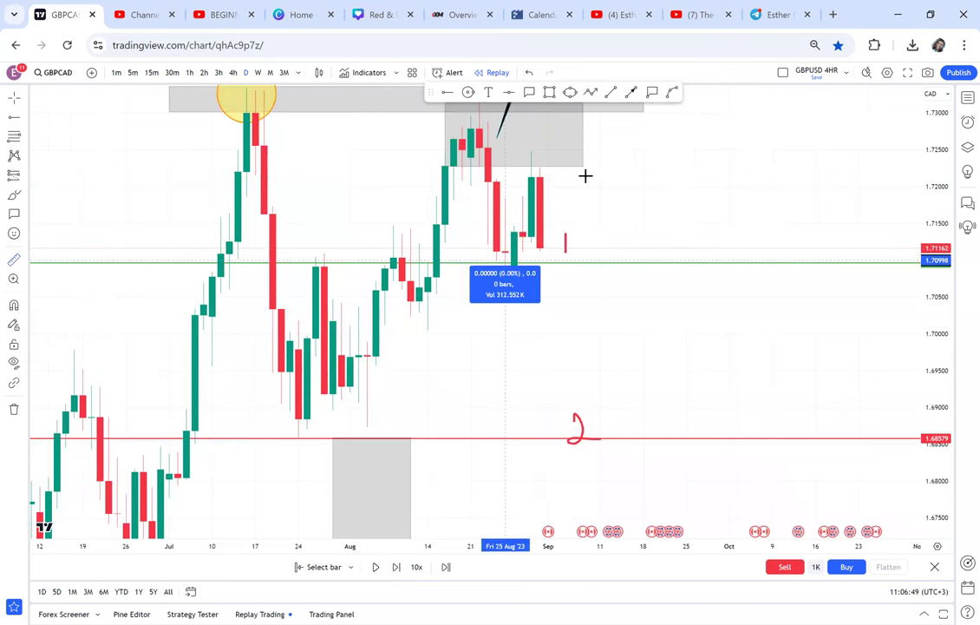
{"action": "left_click", "coordinate": [624, 151]}
{"action": "left_click", "coordinate": [693, 188]}
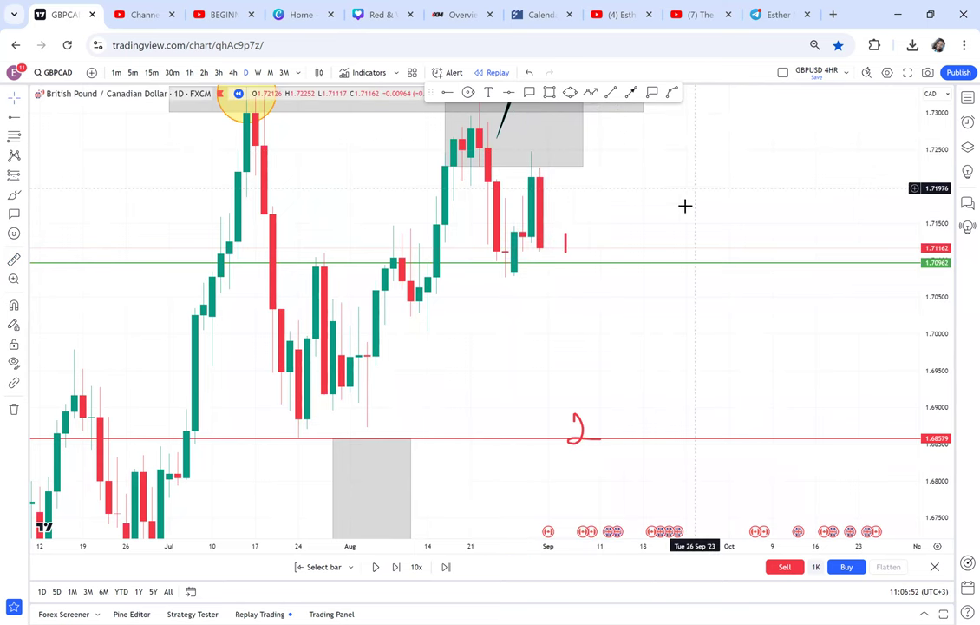
Advance the replay four daily bars, up to the candle that closes below the green level 1 line
{"action": "left_click", "coordinate": [395, 567]}
{"action": "left_click", "coordinate": [396, 567]}
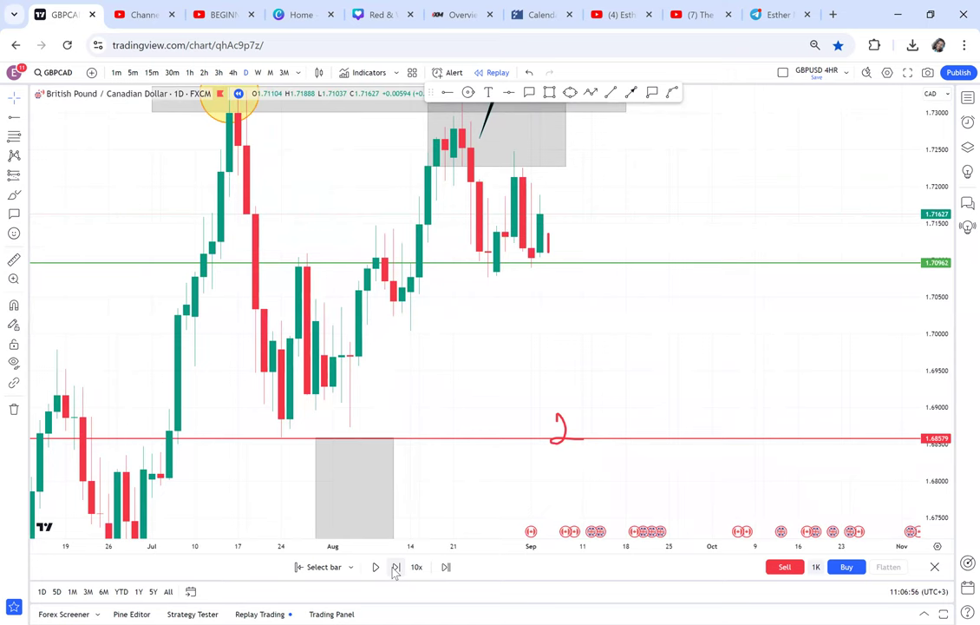
{"action": "left_click", "coordinate": [396, 567]}
{"action": "left_click", "coordinate": [396, 567]}
Draw a deep U-shaped curve from the first top, dipping just below the red level 2 line and rising to the second top
{"action": "left_click_drag", "start_coordinate": [588, 390], "coordinate": [745, 482]}
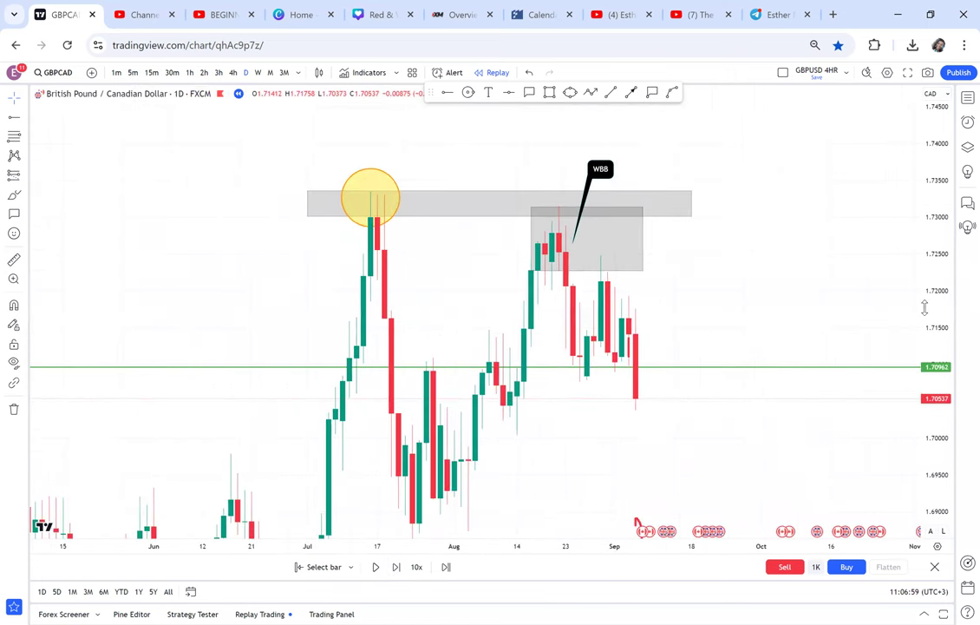
{"action": "left_click_drag", "start_coordinate": [925, 307], "coordinate": [924, 406]}
{"action": "left_click_drag", "start_coordinate": [743, 355], "coordinate": [676, 347]}
{"action": "left_click", "coordinate": [673, 96]}
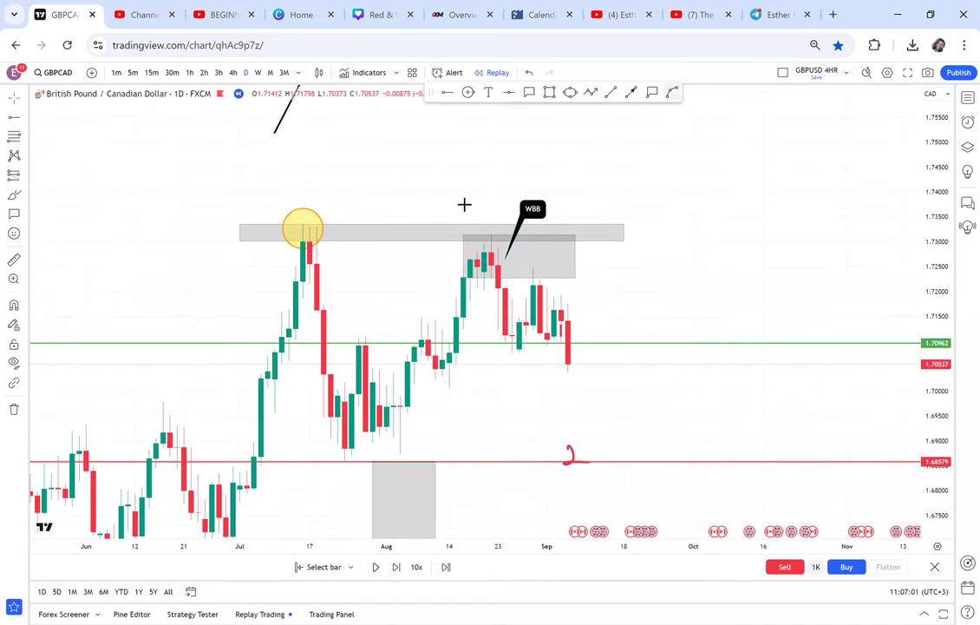
{"action": "left_click", "coordinate": [315, 228]}
{"action": "left_click", "coordinate": [491, 228]}
{"action": "left_click", "coordinate": [400, 255]}
{"action": "mouse_move", "coordinate": [399, 254]}
{"action": "left_mouse_down"}
{"action": "mouse_move", "coordinate": [391, 462]}
{"action": "mouse_move", "coordinate": [403, 461]}
{"action": "left_mouse_up"}
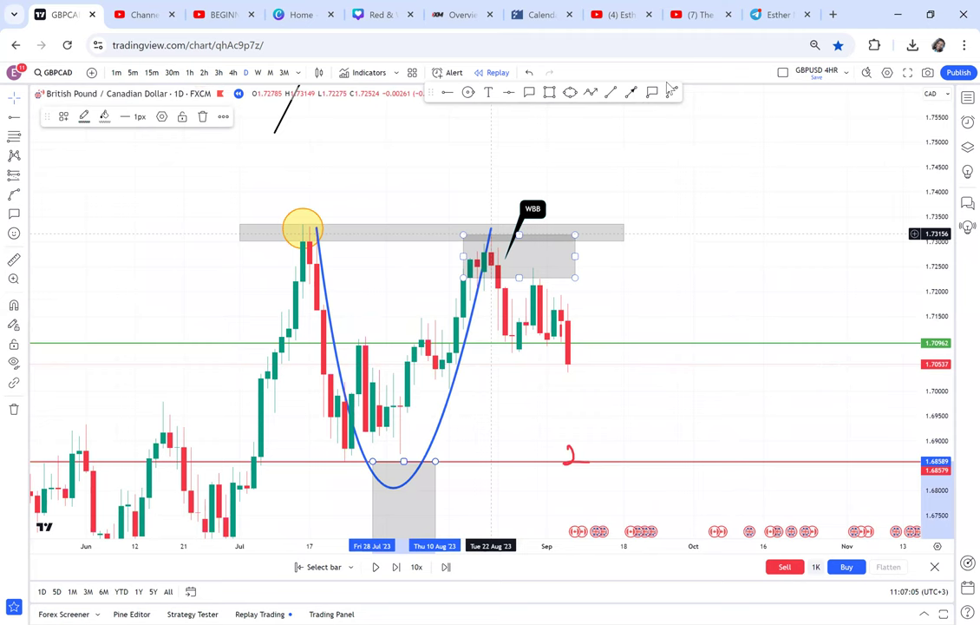
{"action": "left_click", "coordinate": [529, 72]}
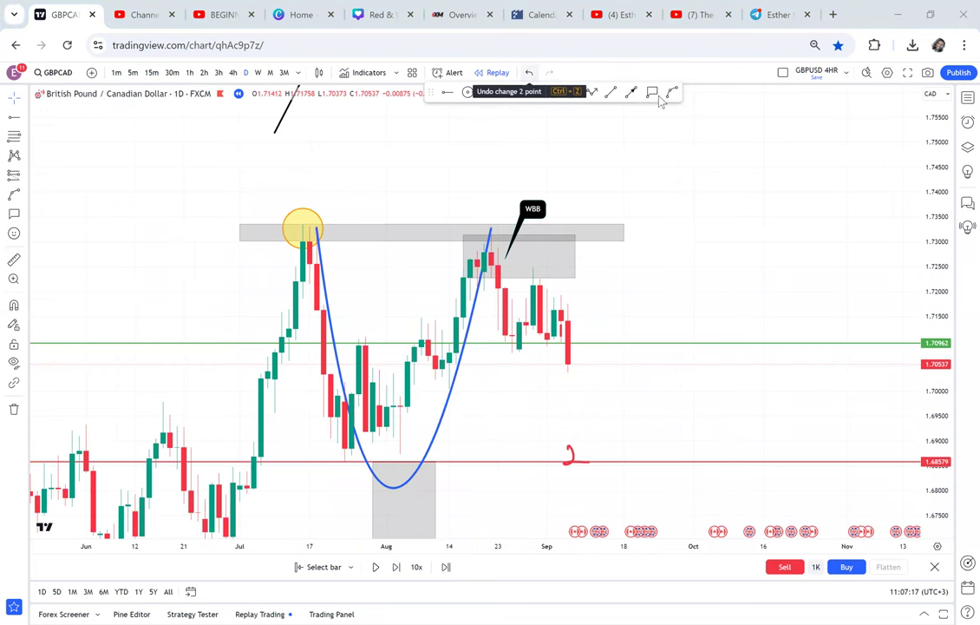
{"action": "left_click", "coordinate": [660, 95]}
{"action": "left_click", "coordinate": [484, 239]}
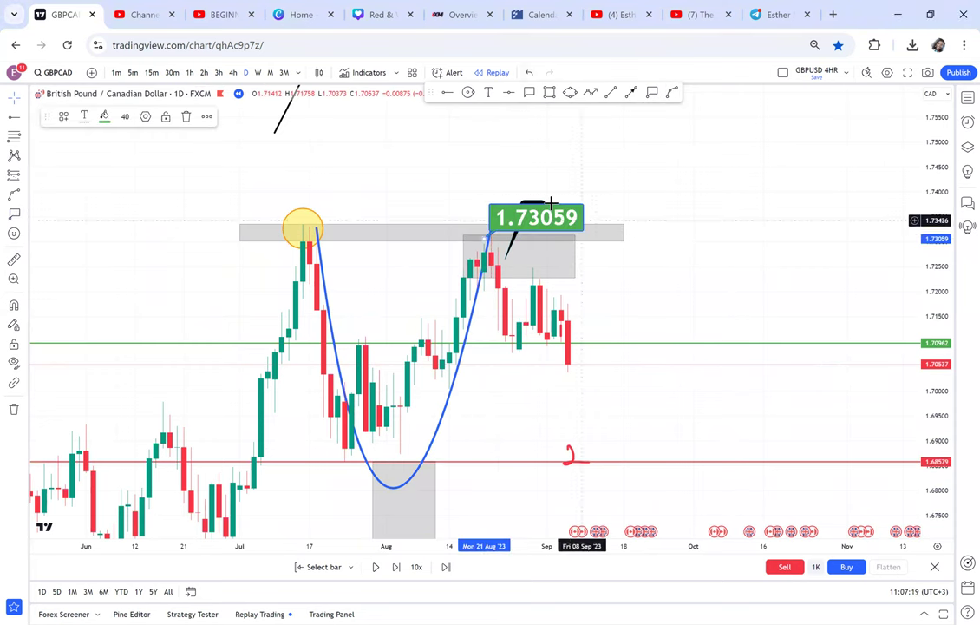
{"action": "left_click", "coordinate": [186, 117]}
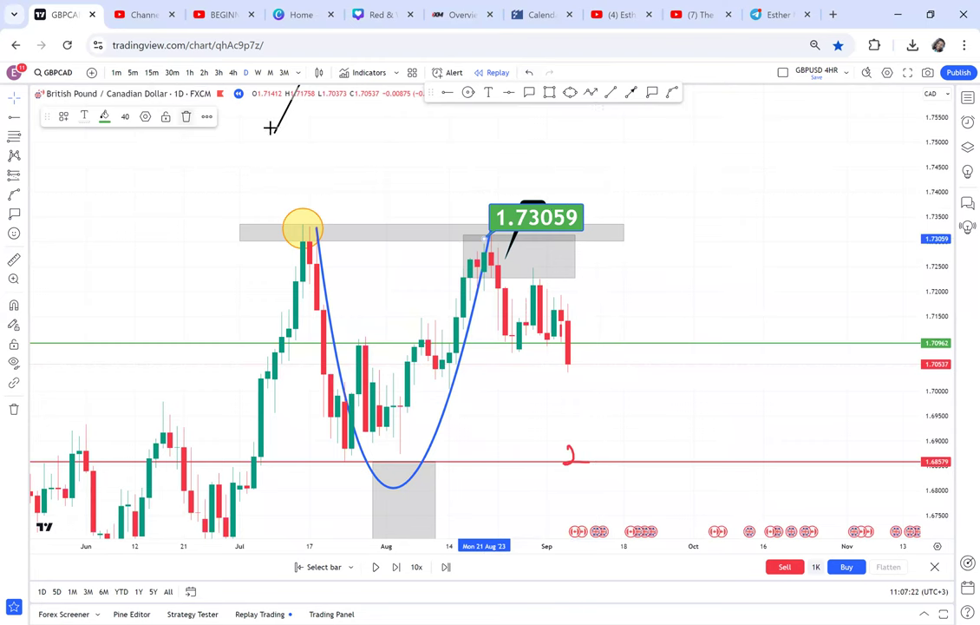
Draw a smaller U-shaped curve from 1.73124 on 21 Aug to 1.73318 on 7 Sep, dipping to just above the green line
{"action": "left_click", "coordinate": [672, 94]}
{"action": "left_click", "coordinate": [484, 235]}
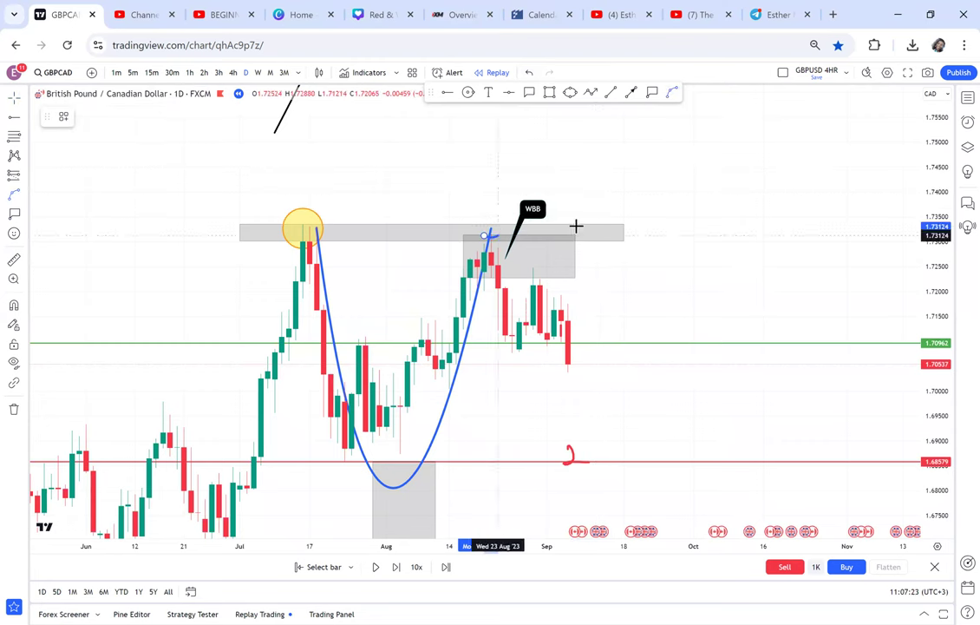
{"action": "left_click", "coordinate": [575, 226]}
{"action": "left_click_drag", "start_coordinate": [533, 244], "coordinate": [540, 340]}
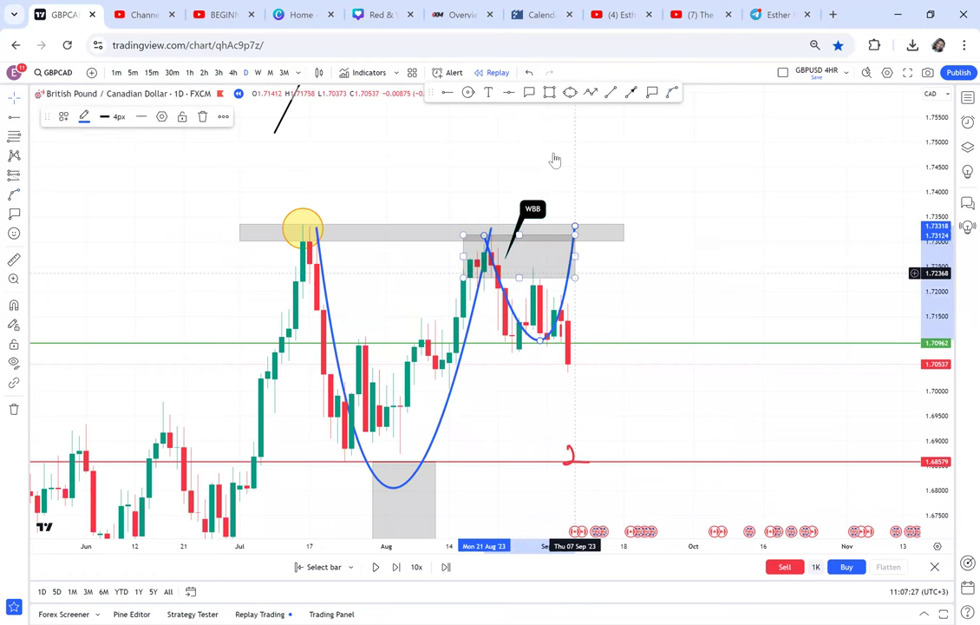
Draw a rectangle from 1.71158 to 1.74301 between 11 and 14 Sep and fill it green at 79% opacity
{"action": "left_click", "coordinate": [549, 94]}
{"action": "left_click", "coordinate": [589, 334]}
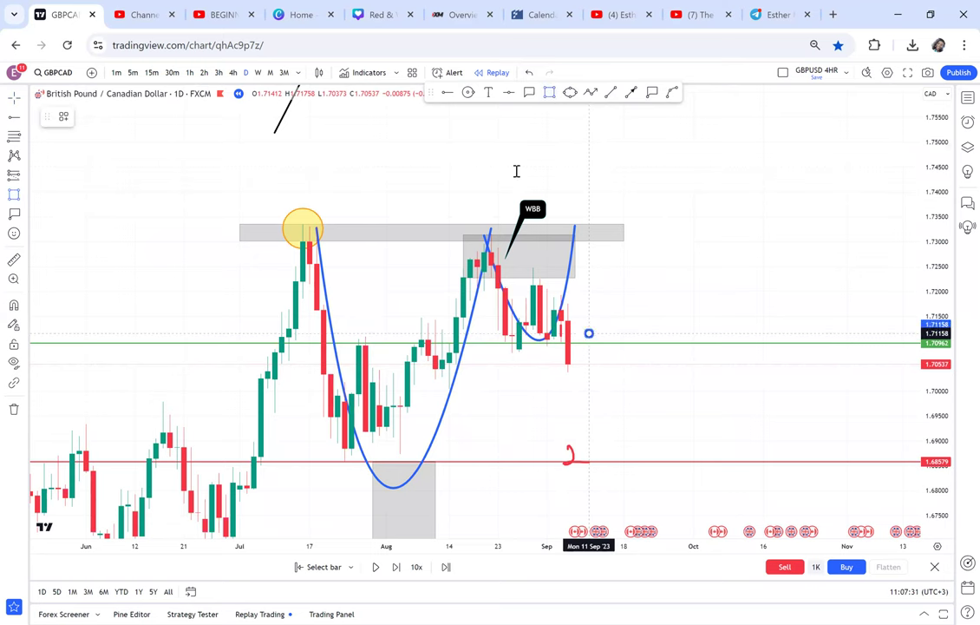
{"action": "left_click", "coordinate": [610, 176]}
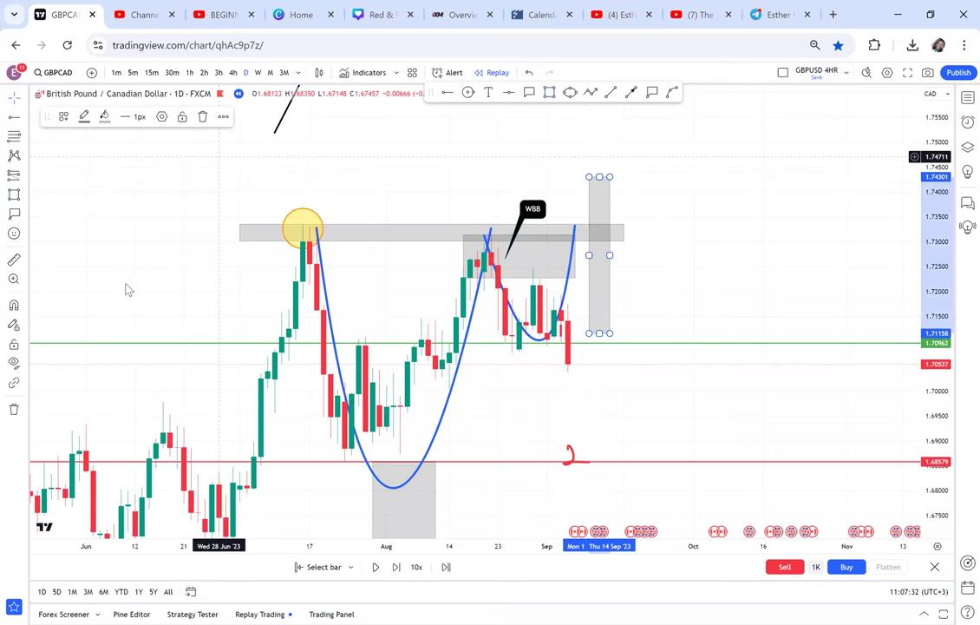
{"action": "left_click", "coordinate": [105, 116]}
{"action": "left_click_drag", "start_coordinate": [165, 287], "coordinate": [189, 283]}
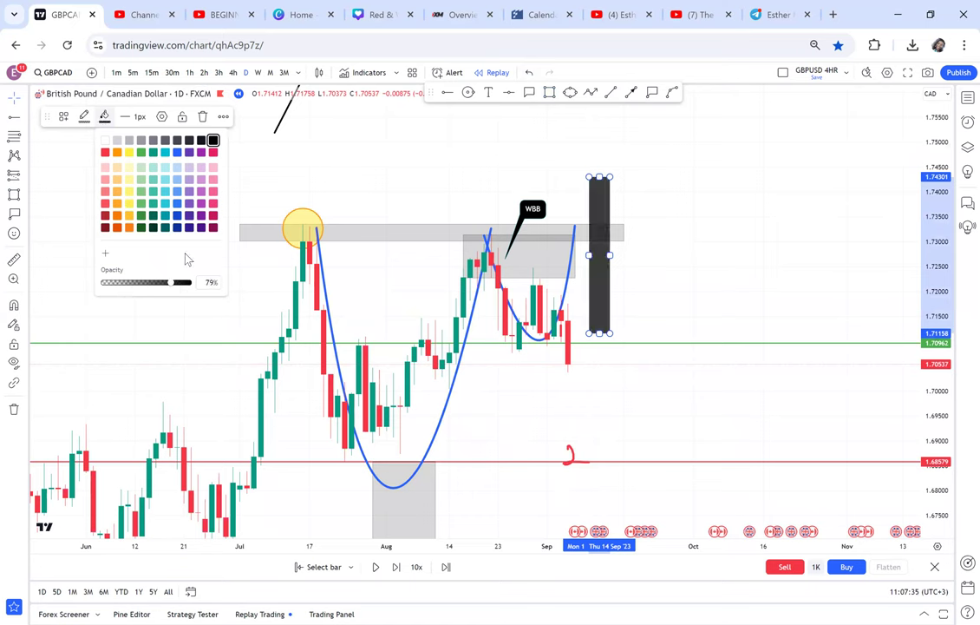
{"action": "left_click", "coordinate": [141, 153]}
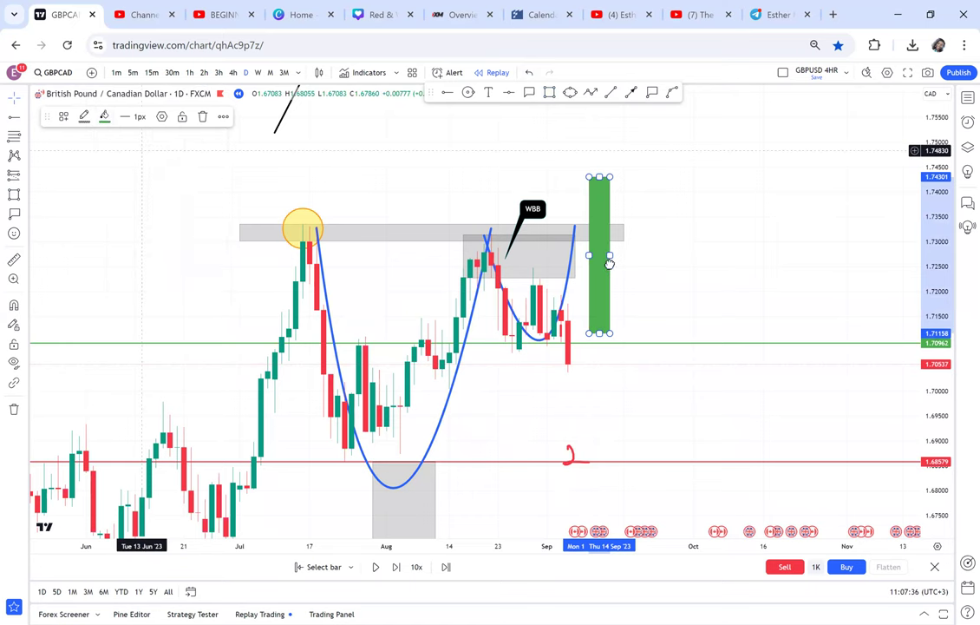
Delete the larger U-shaped curve between the first and second tops
{"action": "left_click_drag", "start_coordinate": [590, 349], "coordinate": [607, 251]}
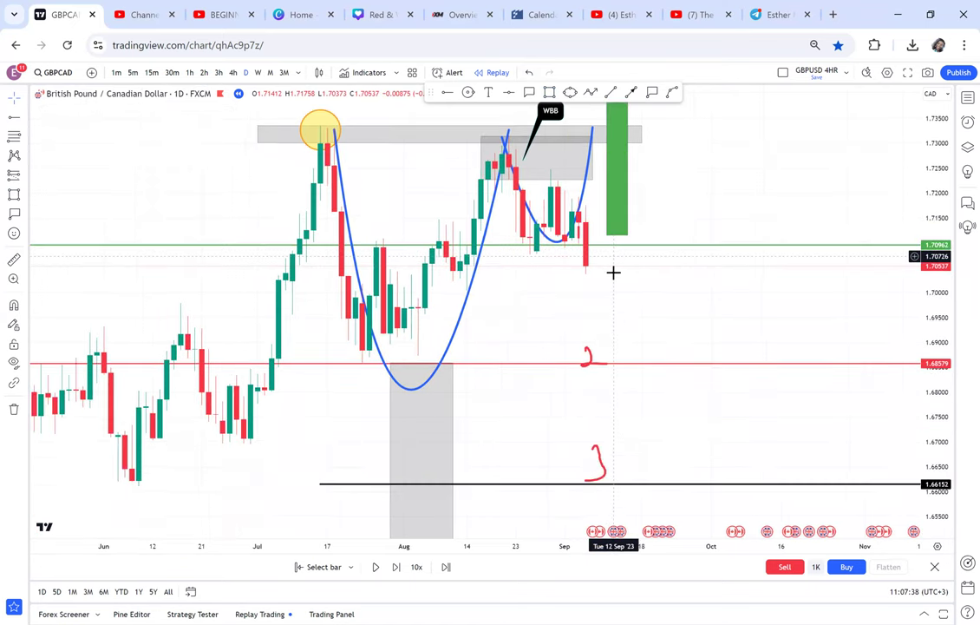
{"action": "scroll", "coordinate": [507, 313], "scroll_direction": "down", "scroll_amount": 1}
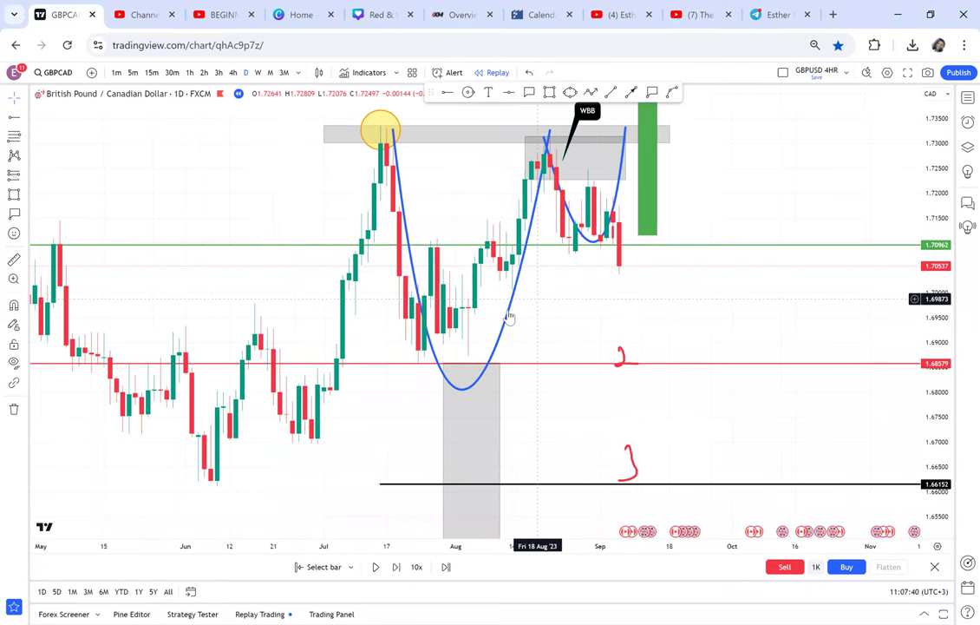
{"action": "left_click", "coordinate": [509, 316]}
{"action": "key", "text": "Delete"}
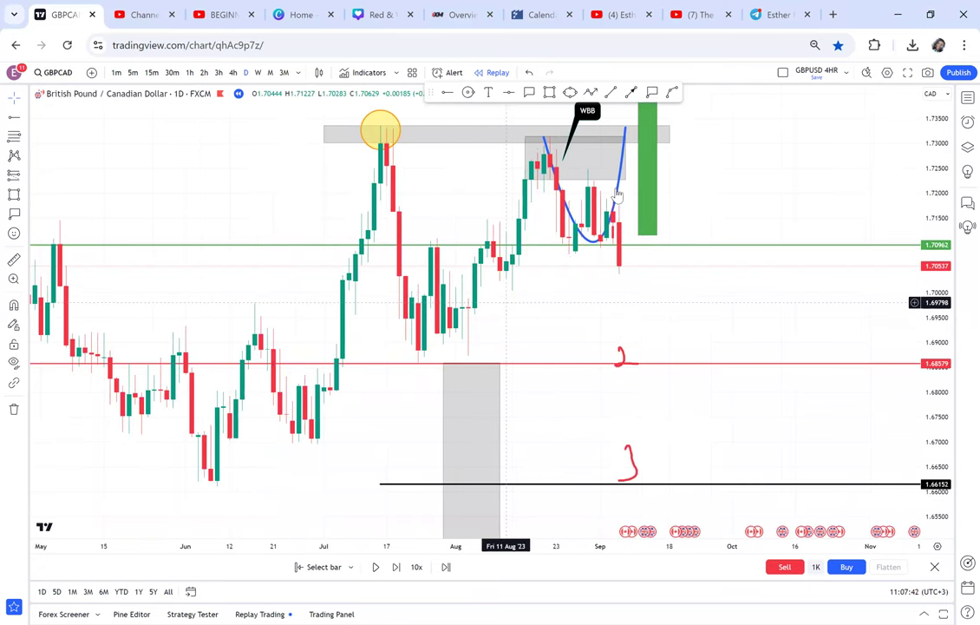
Delete the remaining U-shaped curve and draw a rectangle from 1.70413 to 1.70121 between 7 Aug and 15 Sep
{"action": "left_click", "coordinate": [618, 196]}
{"action": "key", "text": "Delete"}
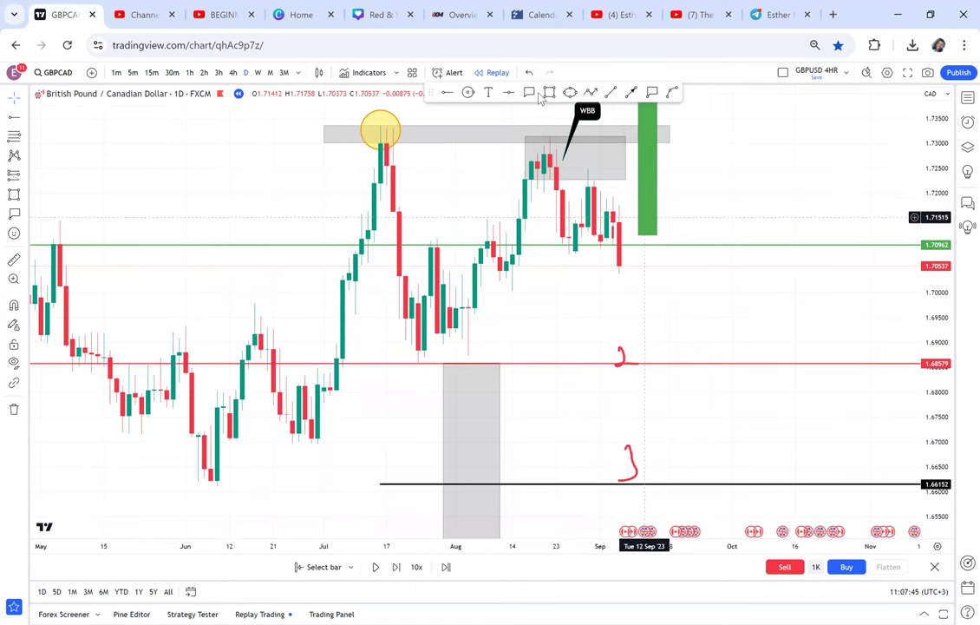
{"action": "left_click", "coordinate": [549, 93]}
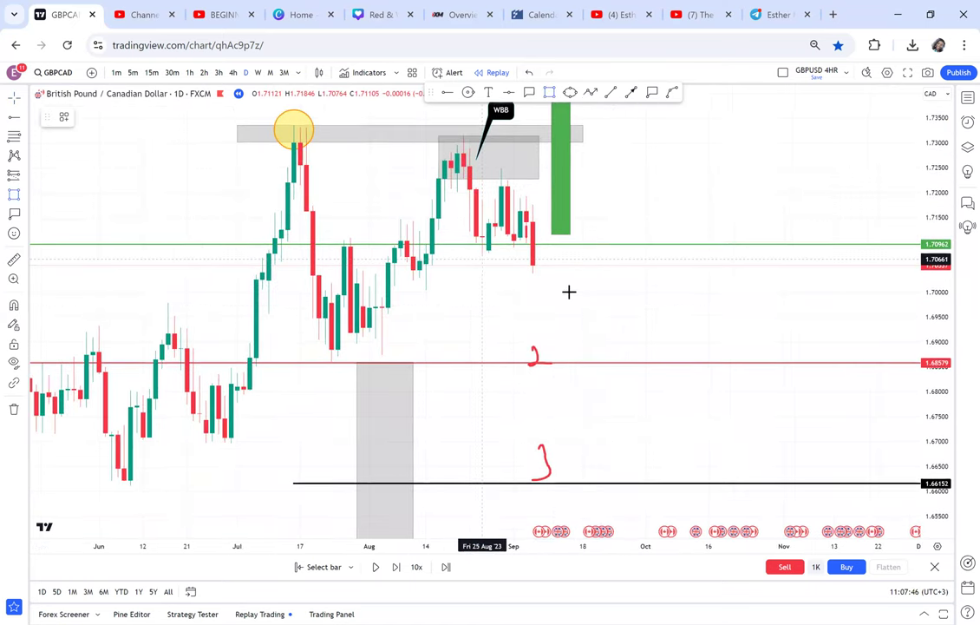
{"action": "left_click", "coordinate": [394, 272]}
{"action": "left_click", "coordinate": [577, 286]}
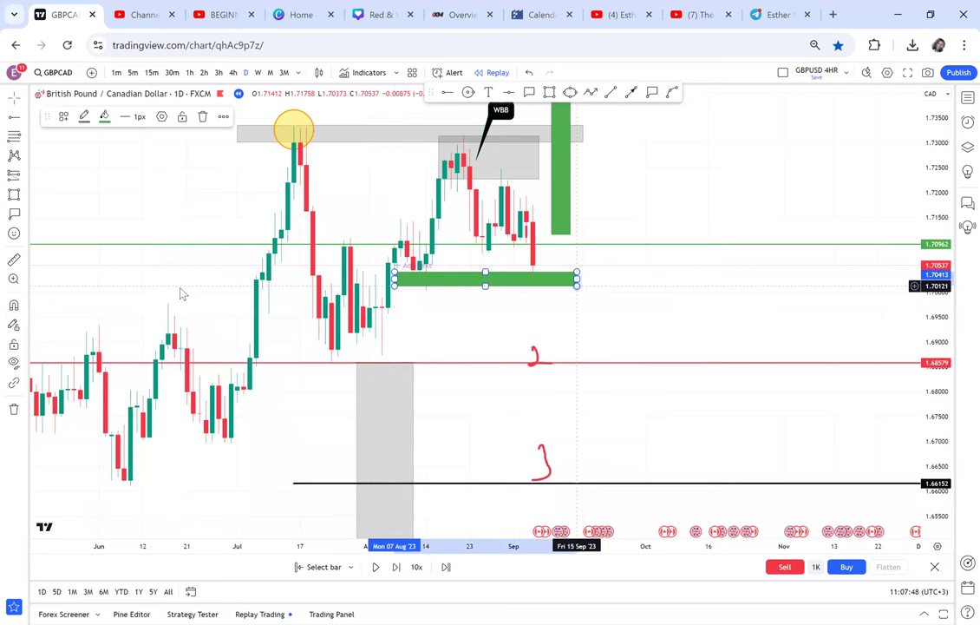
Fill the new support-zone rectangle with black at a low opacity
{"action": "left_click", "coordinate": [104, 116]}
{"action": "left_click_drag", "start_coordinate": [120, 283], "coordinate": [179, 162]}
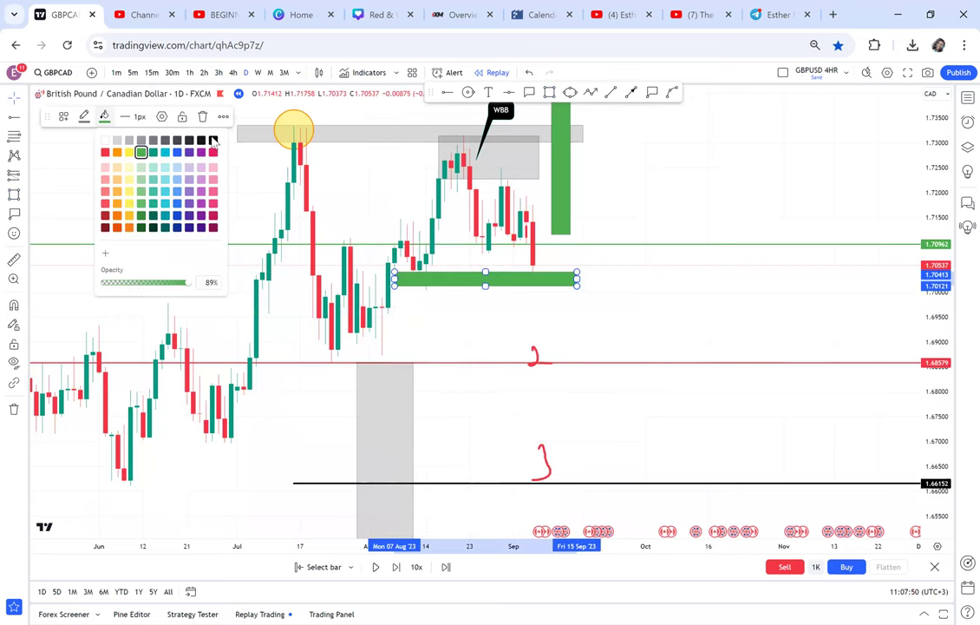
{"action": "left_click", "coordinate": [115, 282]}
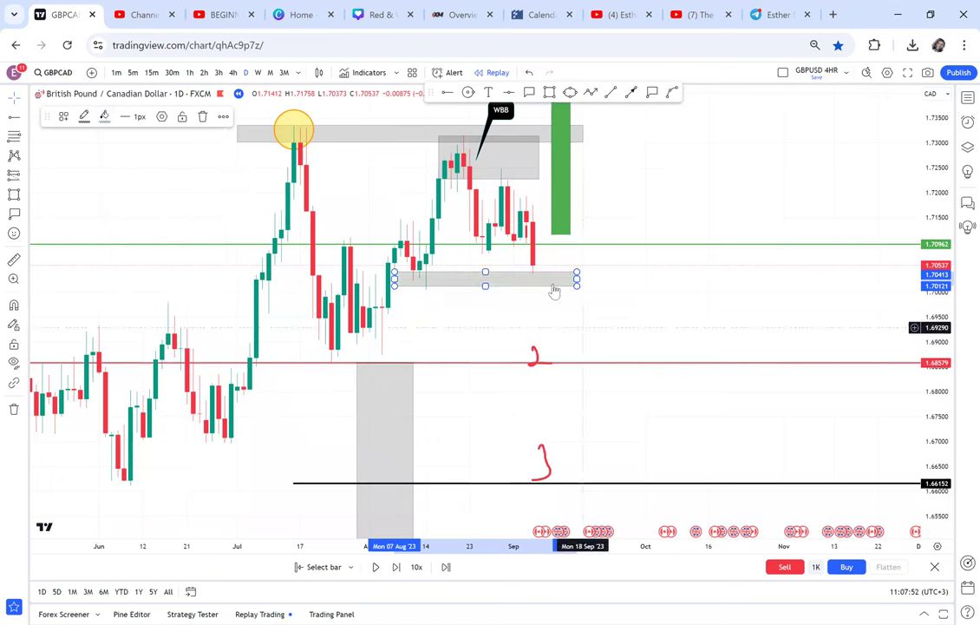
Move the green rectangle beside the latest red candle, starting on 7 Sep, and shorten it to about 1.719 down to 1.7051
{"action": "scroll", "coordinate": [579, 280], "scroll_direction": "up", "scroll_amount": 1}
{"action": "mouse_move", "coordinate": [590, 285]}
{"action": "left_mouse_down"}
{"action": "mouse_move", "coordinate": [628, 311]}
{"action": "mouse_move", "coordinate": [502, 326]}
{"action": "mouse_move", "coordinate": [595, 303]}
{"action": "left_mouse_up"}
{"action": "left_click", "coordinate": [630, 338]}
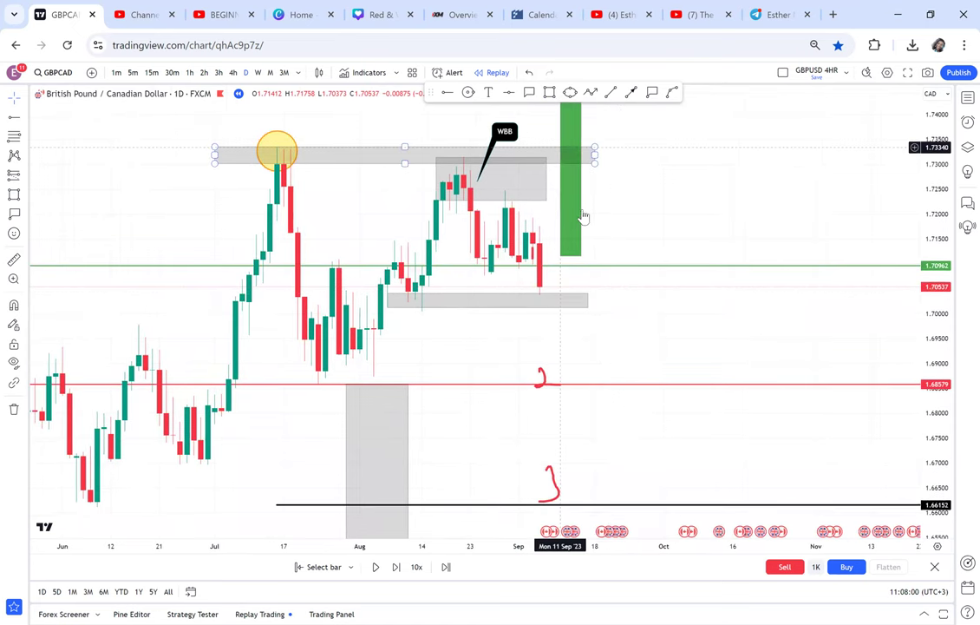
{"action": "left_click_drag", "start_coordinate": [571, 245], "coordinate": [557, 277]}
{"action": "left_click_drag", "start_coordinate": [547, 231], "coordinate": [545, 218]}
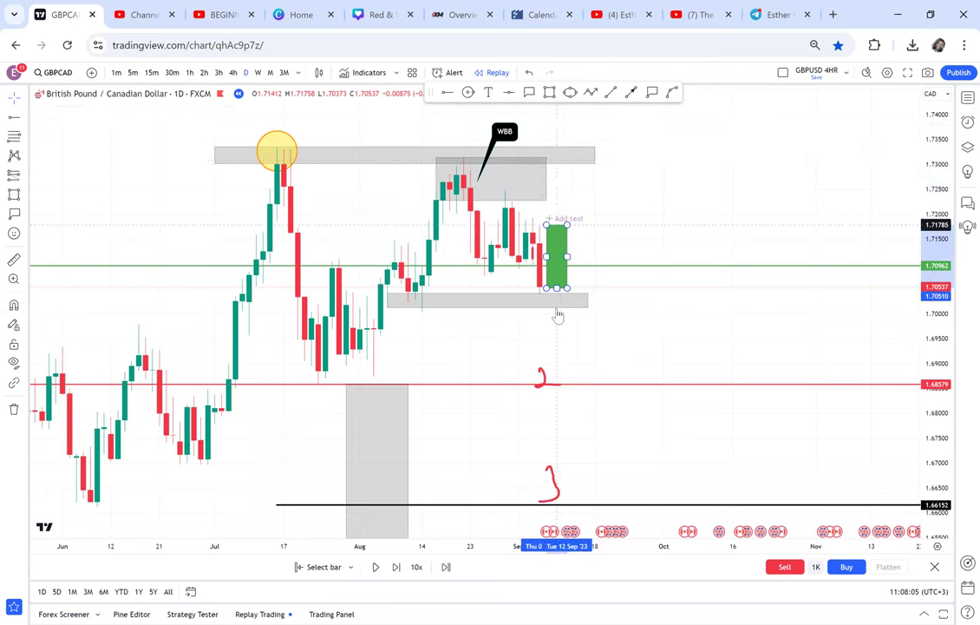
Draw small yellow circles on the mid-August low and on the 6 Sep low where they meet the lower grey zone
{"action": "left_click", "coordinate": [397, 302]}
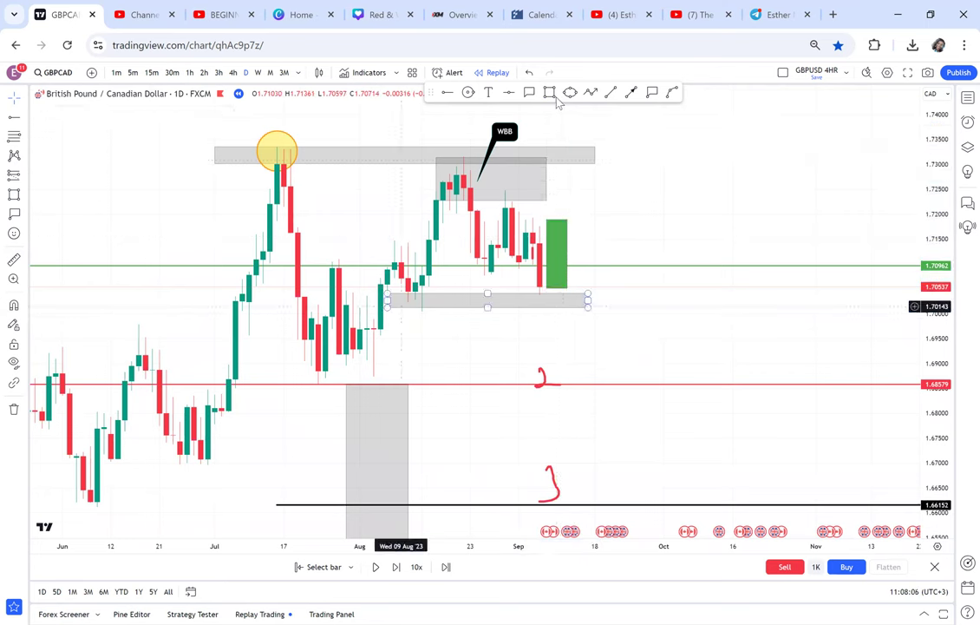
{"action": "key", "text": "Escape"}
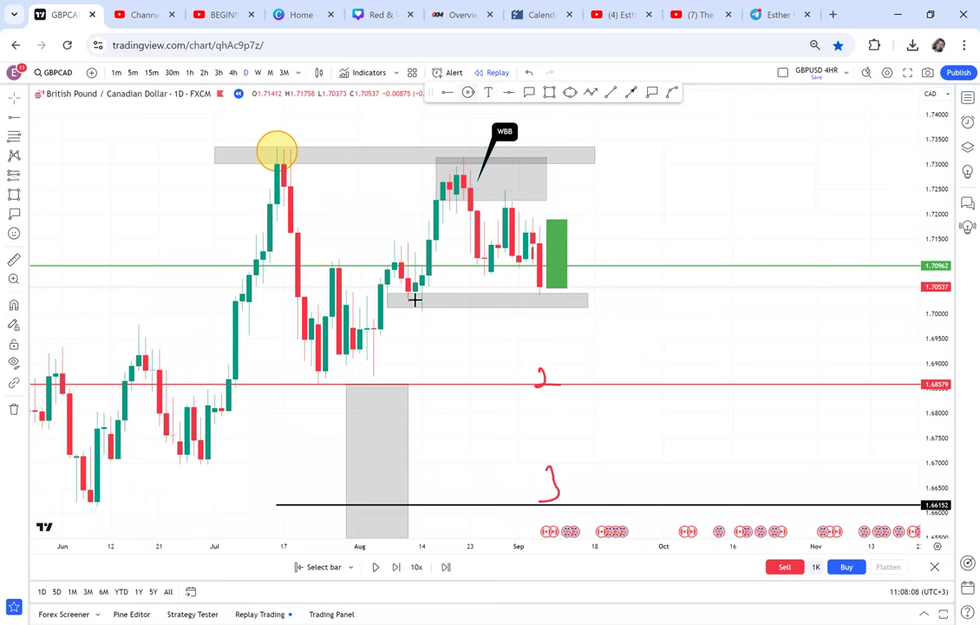
{"action": "left_click", "coordinate": [415, 295]}
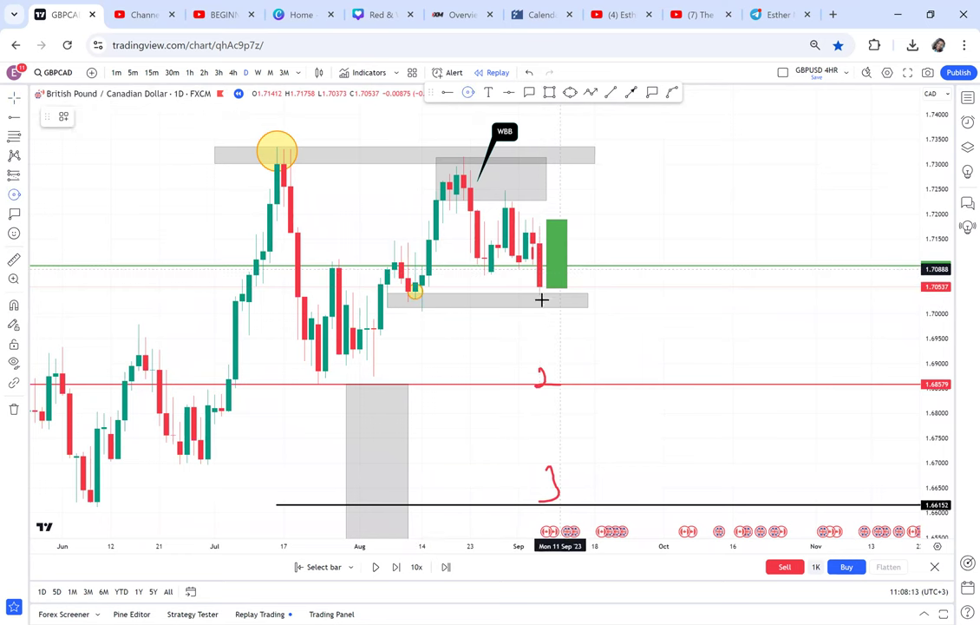
{"action": "left_click", "coordinate": [539, 297]}
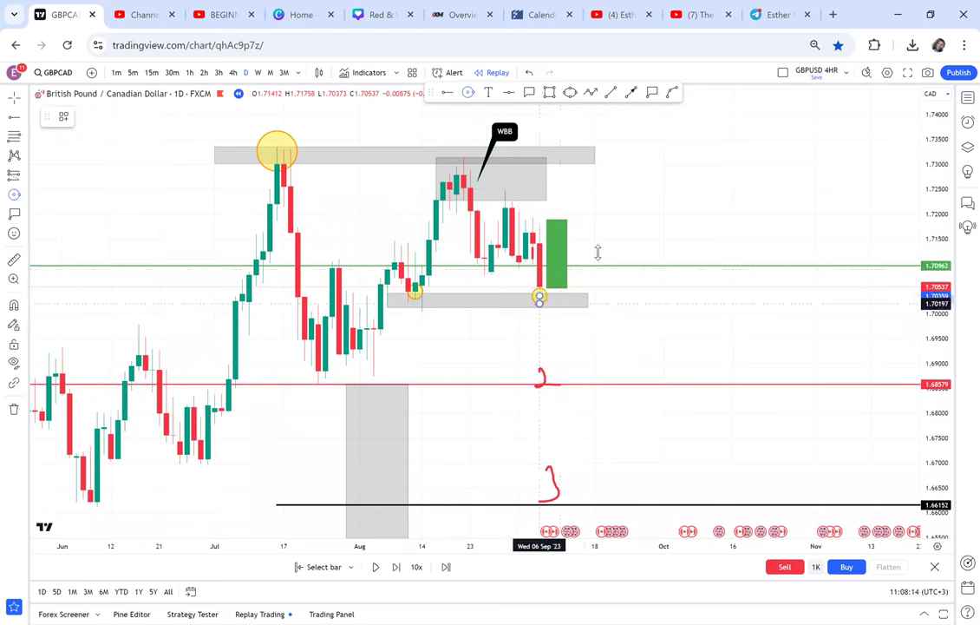
{"action": "left_click", "coordinate": [480, 299]}
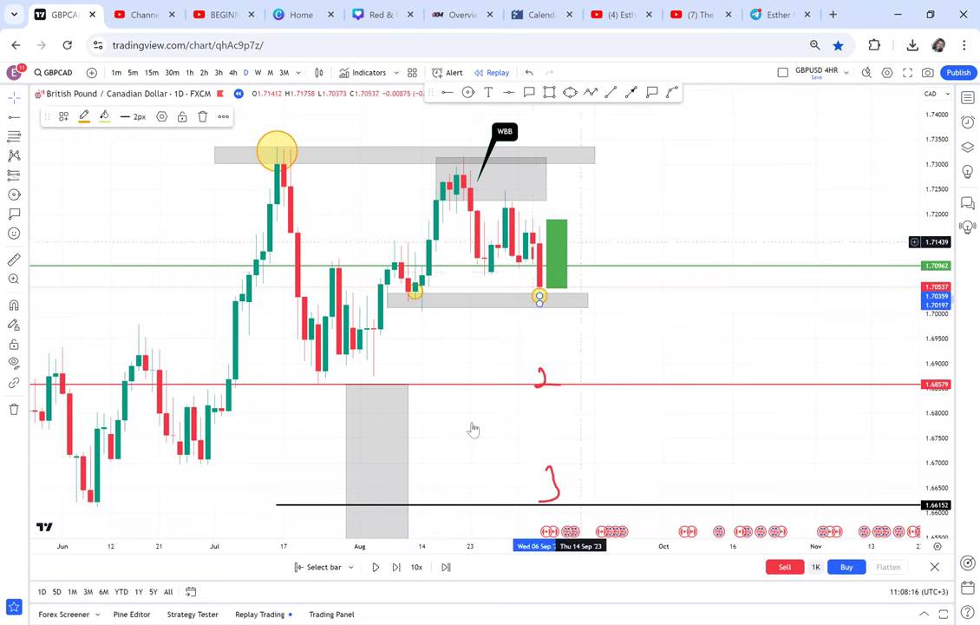
Delete the green rectangle and advance the replay by two daily bars
{"action": "left_click", "coordinate": [547, 443]}
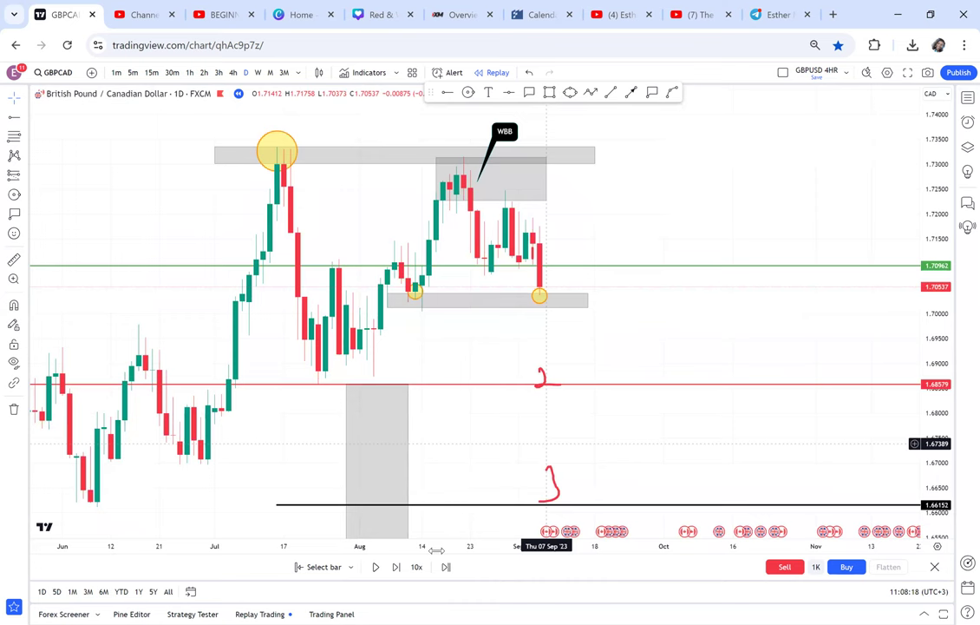
{"action": "left_click", "coordinate": [394, 568]}
{"action": "left_click", "coordinate": [394, 570]}
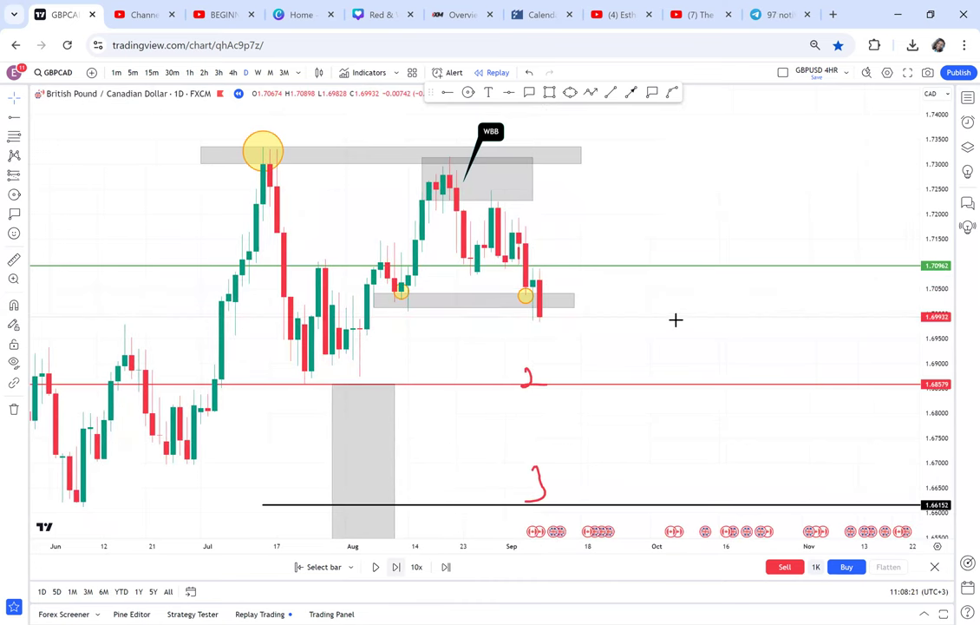
{"action": "scroll", "coordinate": [676, 301], "scroll_direction": "up", "scroll_amount": 2}
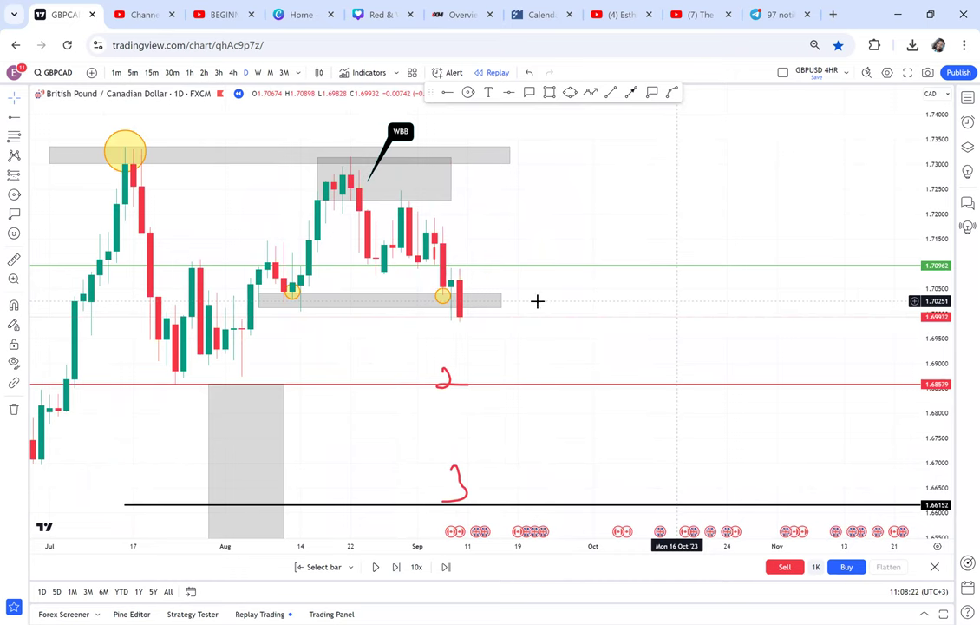
{"action": "left_click_drag", "start_coordinate": [606, 313], "coordinate": [552, 299]}
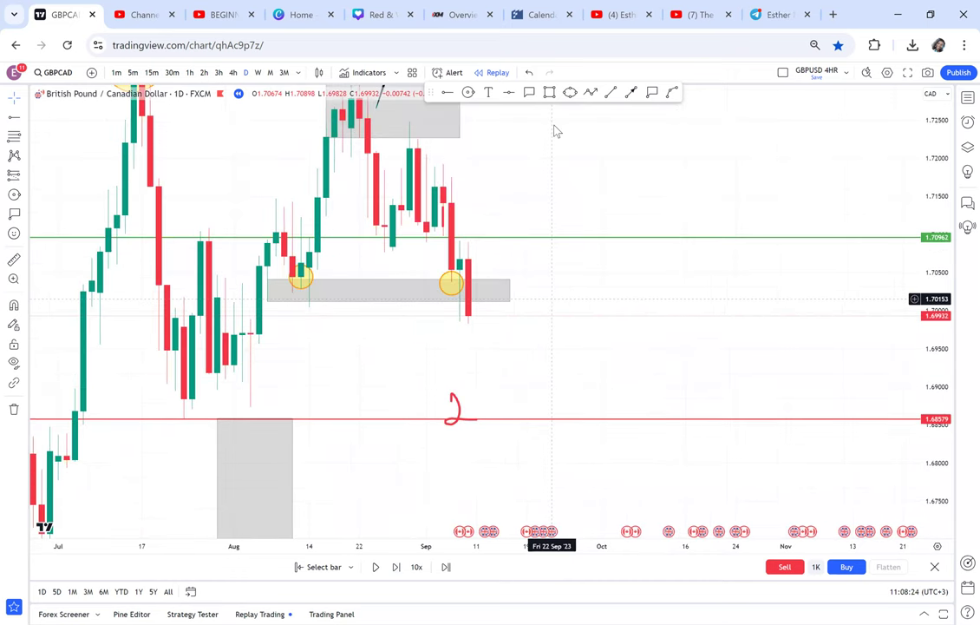
{"action": "left_click", "coordinate": [504, 253]}
{"action": "left_click", "coordinate": [606, 335]}
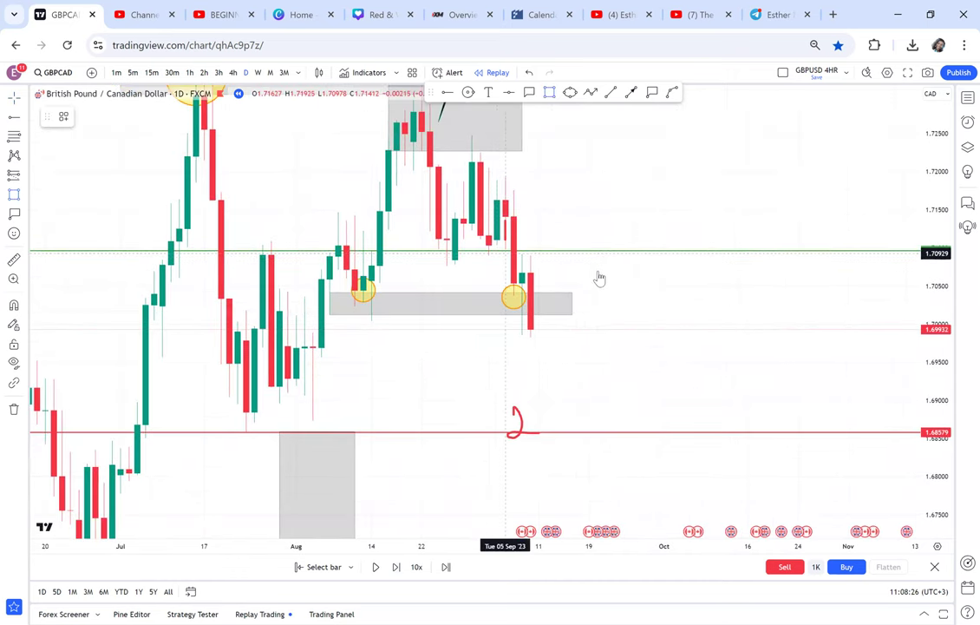
{"action": "left_click", "coordinate": [961, 106]}
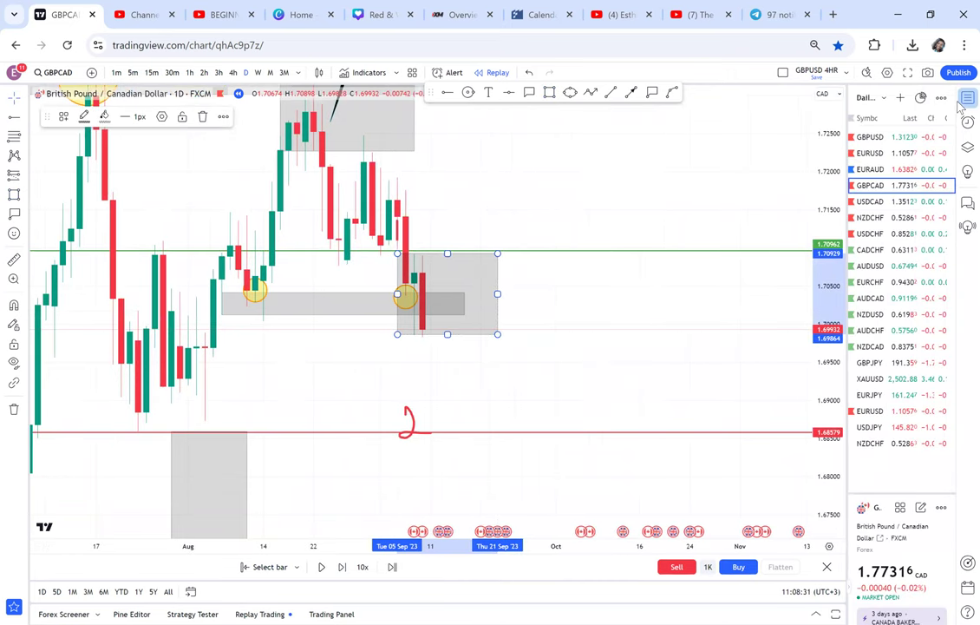
{"action": "left_click", "coordinate": [960, 104]}
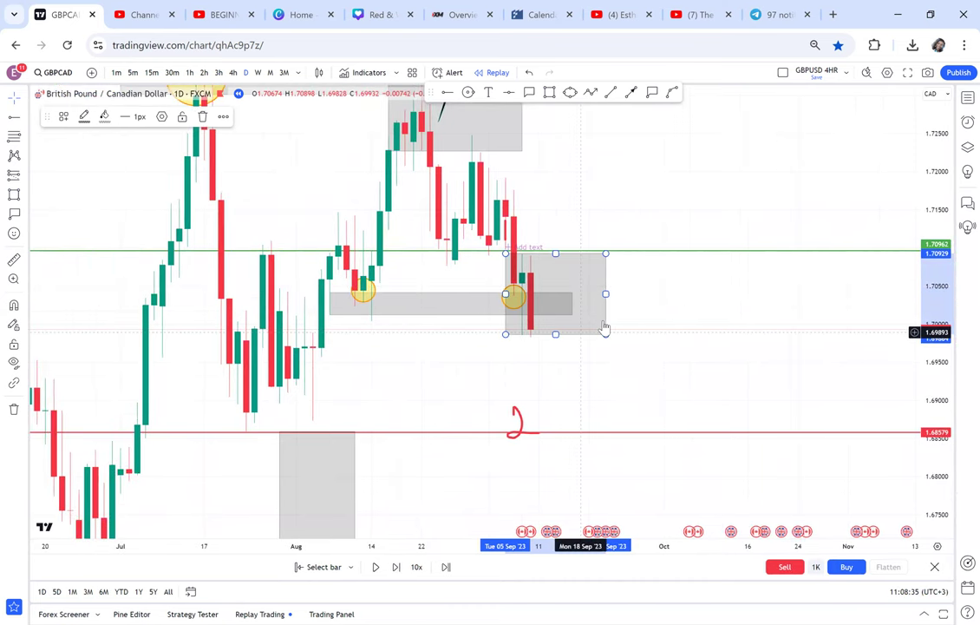
{"action": "key", "text": "Delete"}
Add a short position on 6 Sep with entry 1.70548 and stop 1.71826, and extend its target to 1.68595 at level 2
{"action": "left_click", "coordinate": [14, 174]}
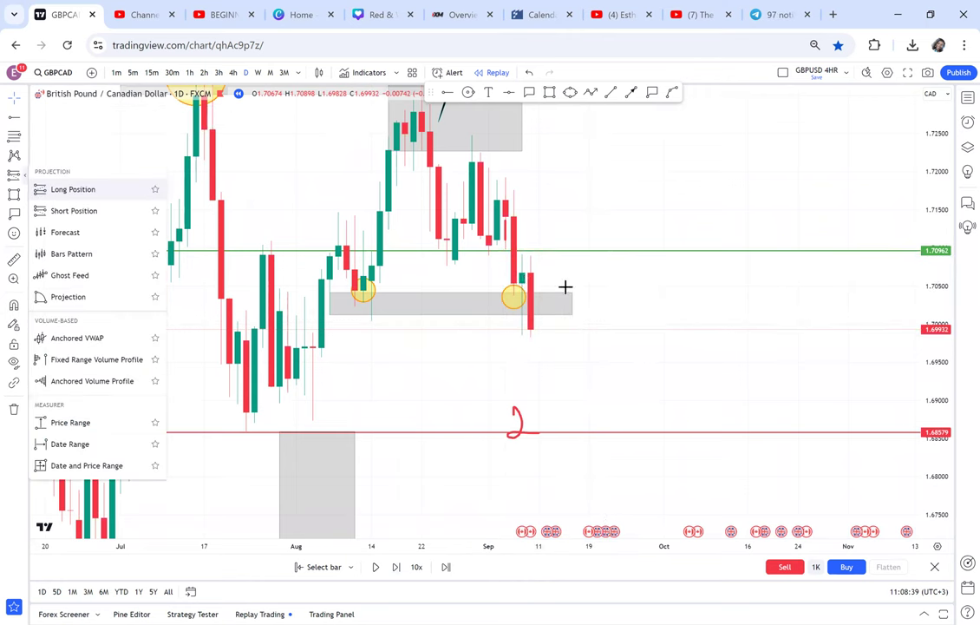
{"action": "left_click", "coordinate": [512, 382]}
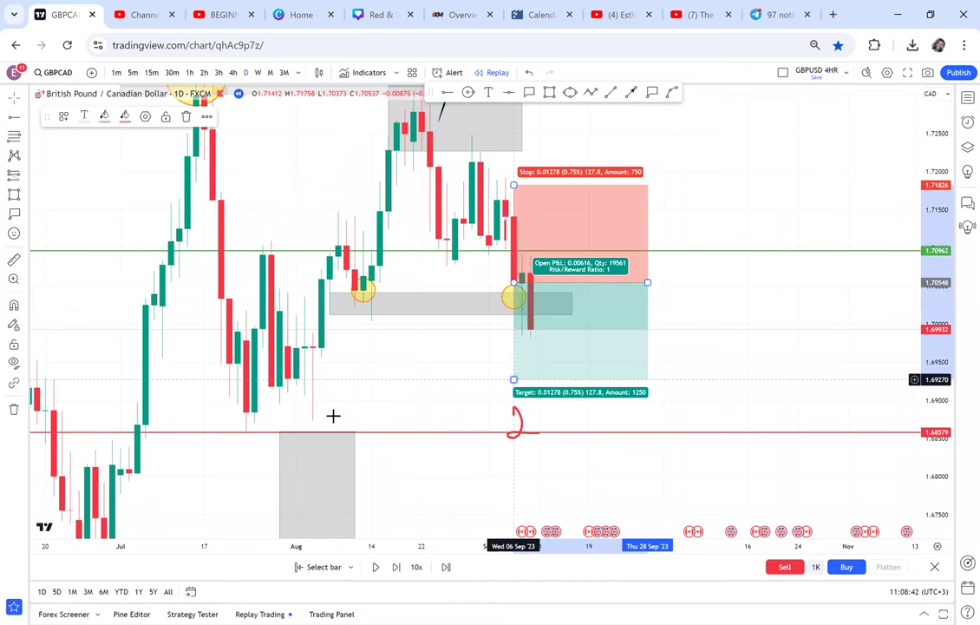
{"action": "left_click_drag", "start_coordinate": [514, 379], "coordinate": [513, 431]}
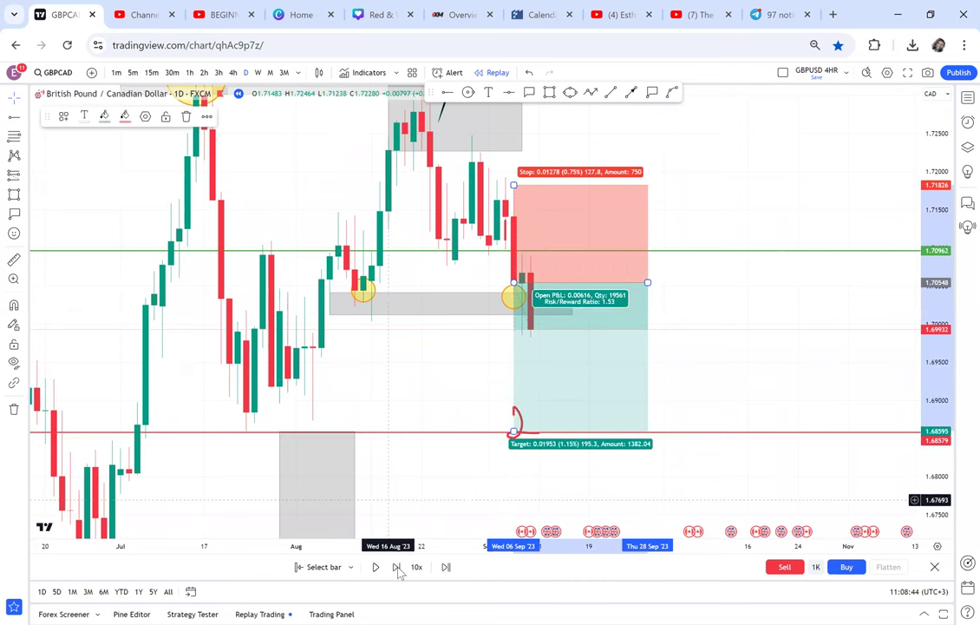
Advance the replay until price falls through the red level 2 line, and move the short position into the empty area beyond the candles
{"action": "left_click", "coordinate": [398, 569]}
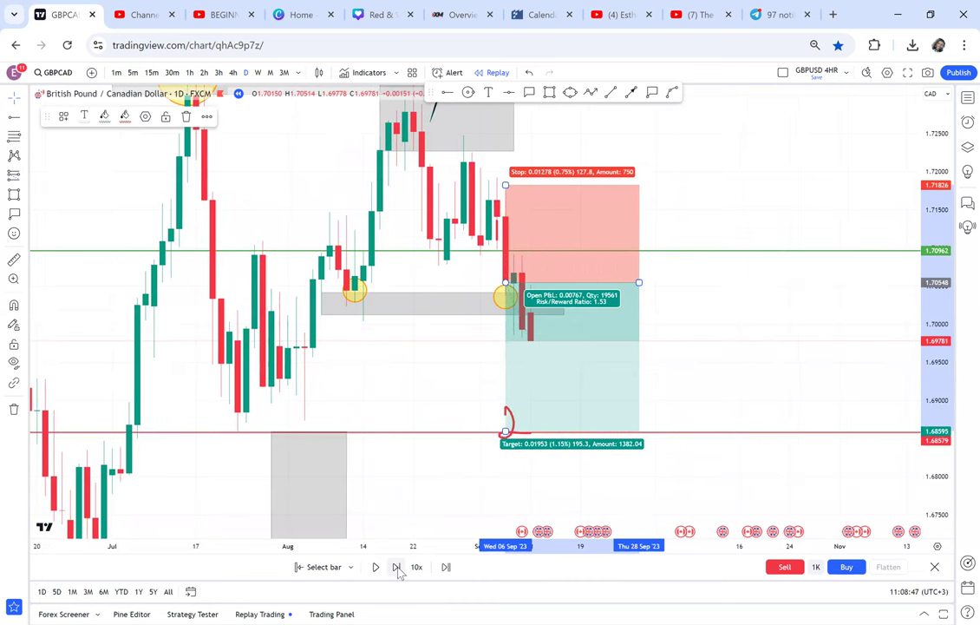
{"action": "left_click", "coordinate": [398, 569]}
{"action": "left_click", "coordinate": [398, 569]}
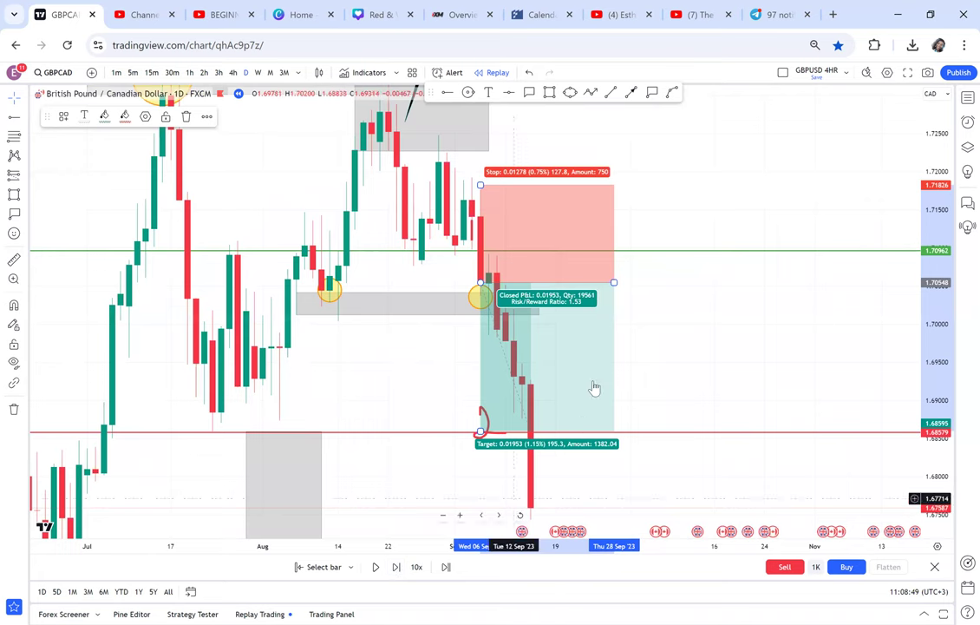
{"action": "left_click_drag", "start_coordinate": [579, 393], "coordinate": [797, 355]}
Add a callout labelled BWA pointing to the bottom of the large red candle below level 2
{"action": "scroll", "coordinate": [746, 357], "scroll_direction": "down", "scroll_amount": 3}
{"action": "left_click_drag", "start_coordinate": [674, 317], "coordinate": [625, 228]}
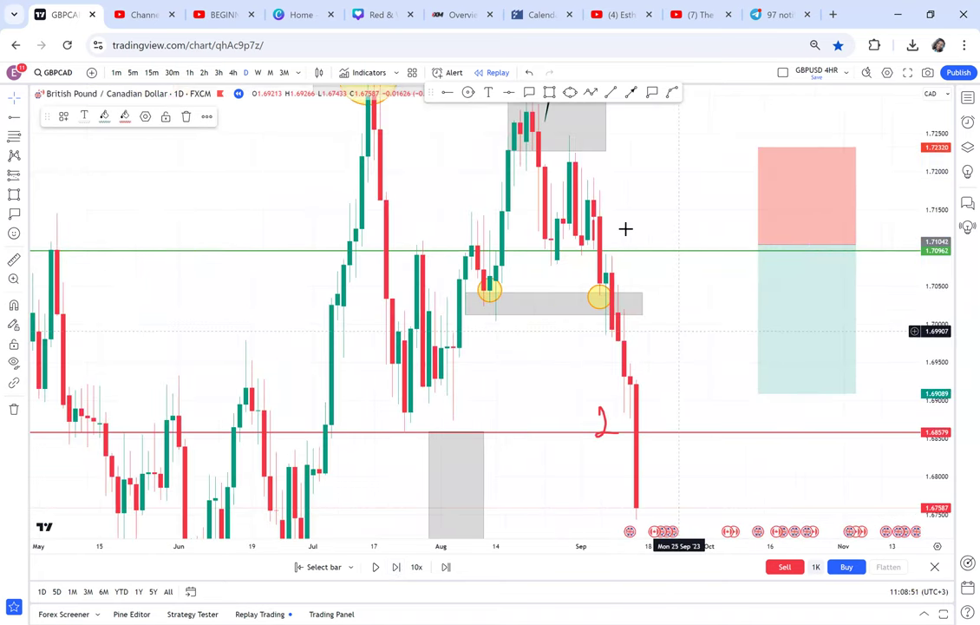
{"action": "left_click_drag", "start_coordinate": [936, 334], "coordinate": [936, 499]}
{"action": "scroll", "coordinate": [646, 394], "scroll_direction": "down", "scroll_amount": 2}
{"action": "left_click_drag", "start_coordinate": [654, 374], "coordinate": [538, 356]}
{"action": "left_click", "coordinate": [531, 93]}
{"action": "left_click_drag", "start_coordinate": [545, 348], "coordinate": [609, 275]}
{"action": "type", "text": "BWA"}
{"action": "left_click", "coordinate": [652, 390]}
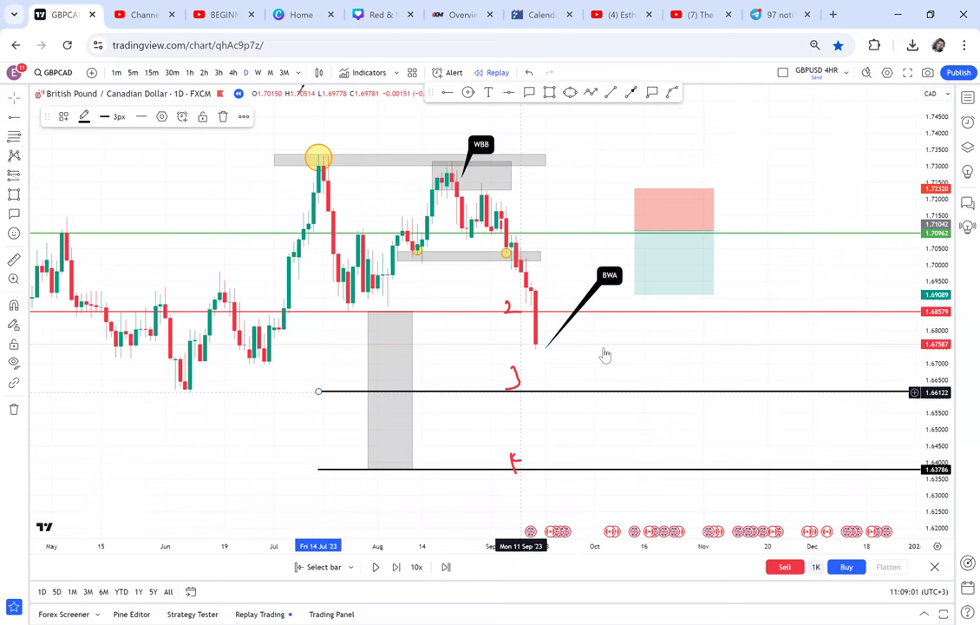
Advance the replay bar by bar until price closes below the level 3 line at 1.66152
{"action": "scroll", "coordinate": [611, 345], "scroll_direction": "down", "scroll_amount": 2}
{"action": "left_click_drag", "start_coordinate": [640, 353], "coordinate": [593, 342]}
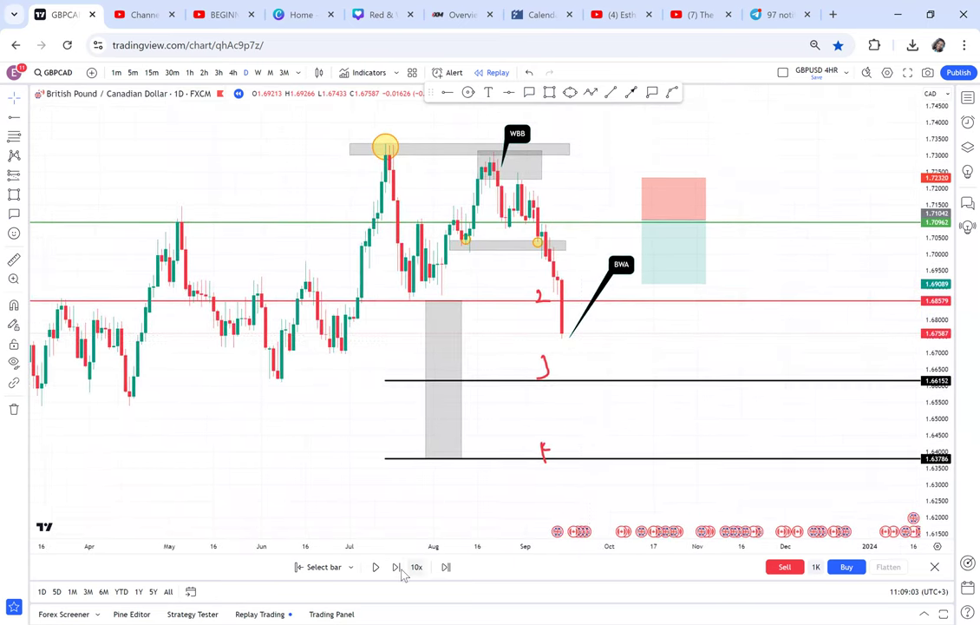
{"action": "left_click", "coordinate": [399, 569]}
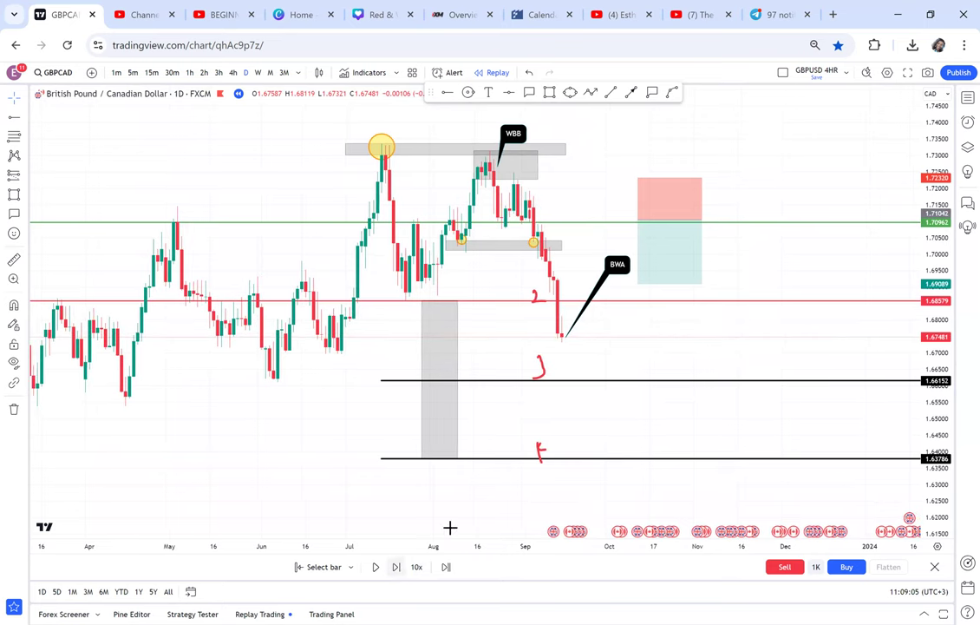
{"action": "scroll", "coordinate": [735, 330], "scroll_direction": "down", "scroll_amount": 1}
{"action": "left_click_drag", "start_coordinate": [935, 457], "coordinate": [934, 413]}
{"action": "left_click_drag", "start_coordinate": [652, 368], "coordinate": [532, 312]}
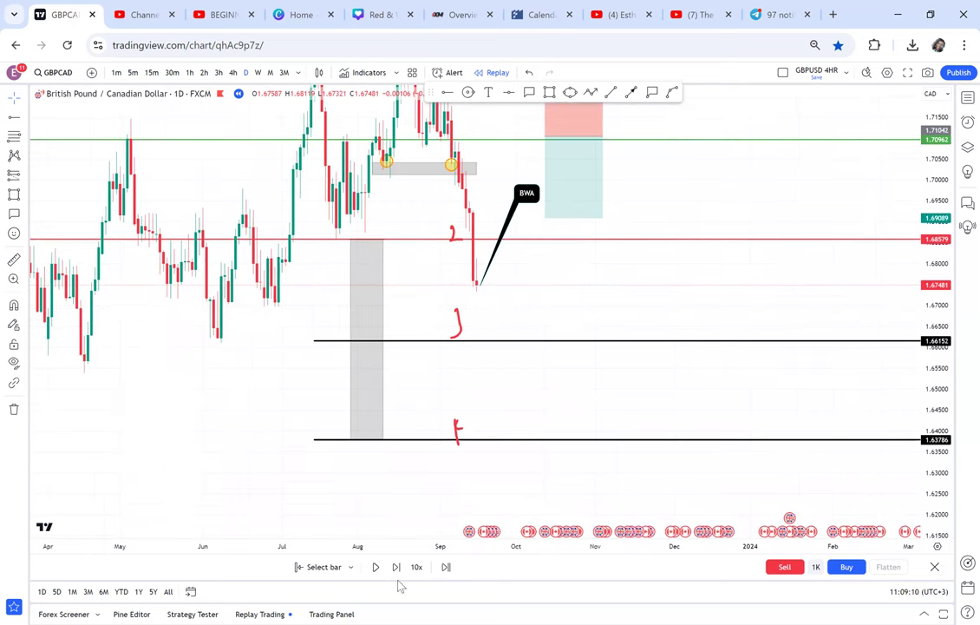
{"action": "left_click", "coordinate": [395, 567]}
{"action": "left_click", "coordinate": [395, 567]}
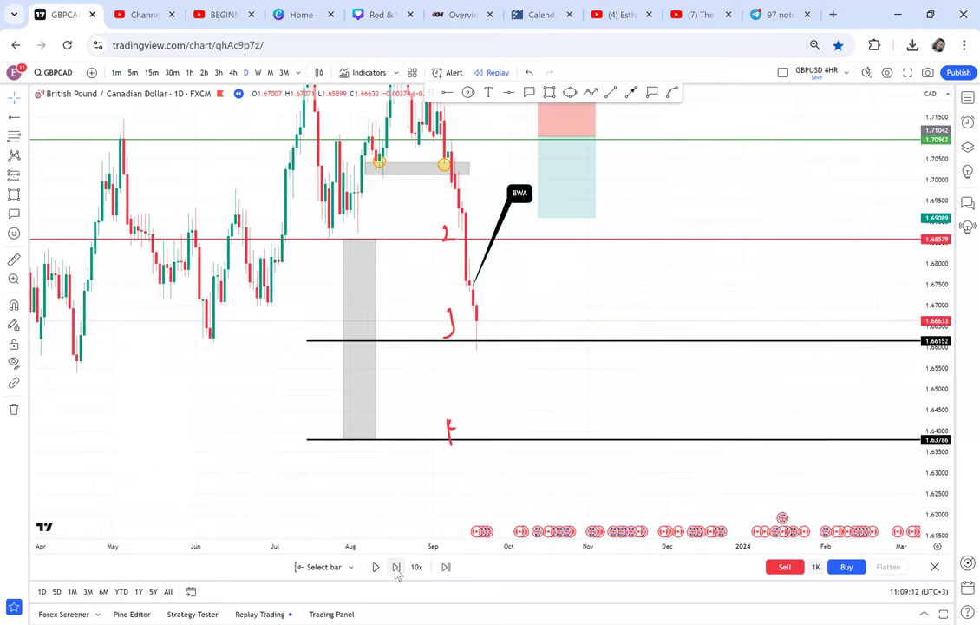
{"action": "left_click", "coordinate": [395, 567]}
{"action": "left_click", "coordinate": [396, 567]}
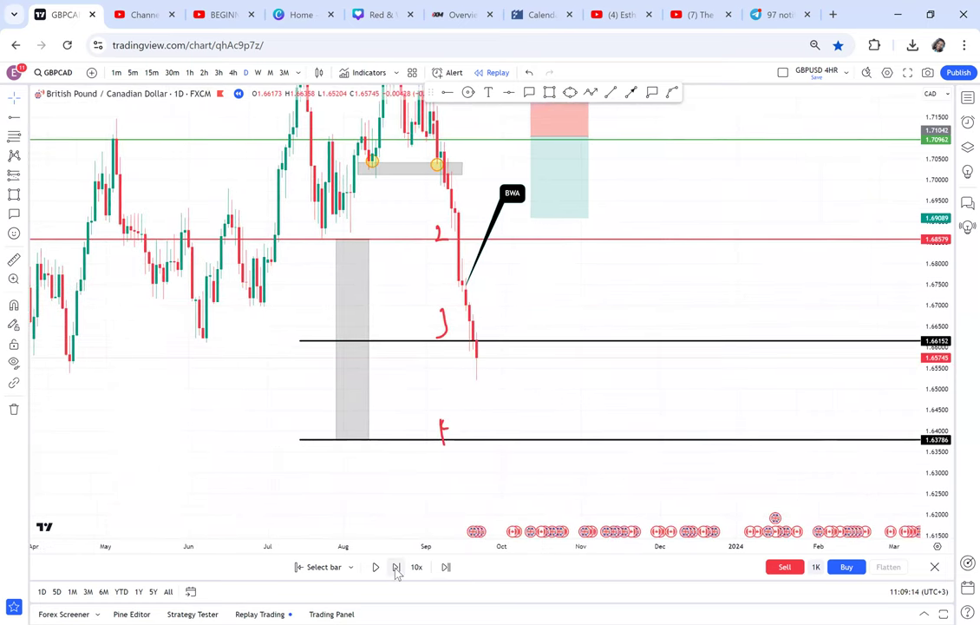
Advance the replay bar by bar until price reaches the level 4 line at 1.63786
{"action": "left_click", "coordinate": [396, 567]}
{"action": "left_click", "coordinate": [395, 566]}
{"action": "left_click", "coordinate": [395, 566]}
{"action": "left_click", "coordinate": [395, 566]}
Review the completed move from the two tops through levels 2 and 3 to level 4, including the WBB and BWA callouts
{"action": "left_click_drag", "start_coordinate": [541, 392], "coordinate": [638, 414]}
{"action": "scroll", "coordinate": [610, 405], "scroll_direction": "up", "scroll_amount": 3}
{"action": "left_click_drag", "start_coordinate": [495, 299], "coordinate": [587, 317]}
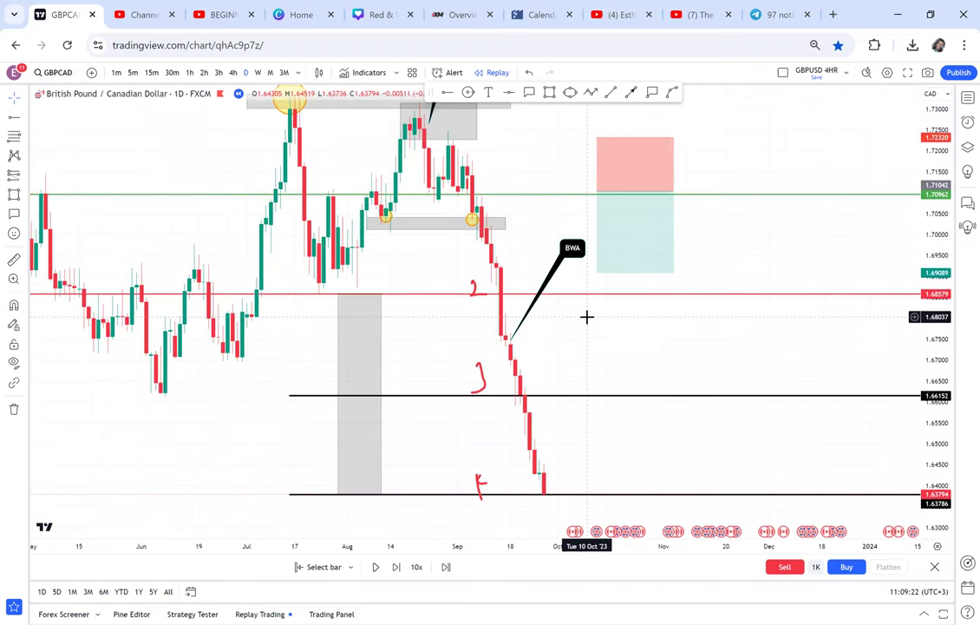
{"action": "left_click_drag", "start_coordinate": [928, 273], "coordinate": [928, 311]}
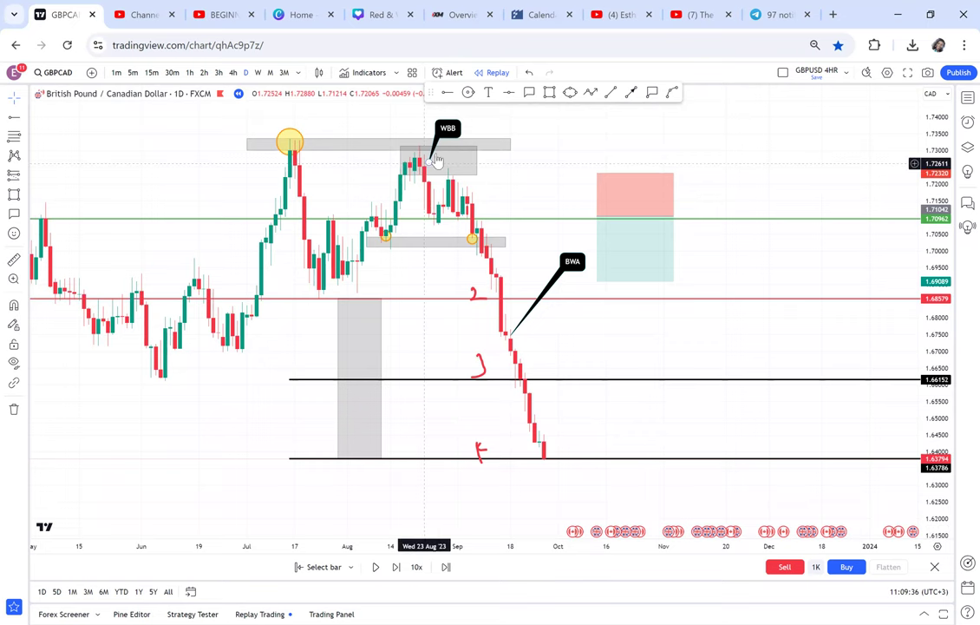
{"action": "scroll", "coordinate": [545, 164], "scroll_direction": "down", "scroll_amount": 3}
{"action": "scroll", "coordinate": [547, 170], "scroll_direction": "down", "scroll_amount": 2}
{"action": "left_click_drag", "start_coordinate": [481, 478], "coordinate": [336, 485]}
{"action": "scroll", "coordinate": [555, 163], "scroll_direction": "right", "scroll_amount": 5}
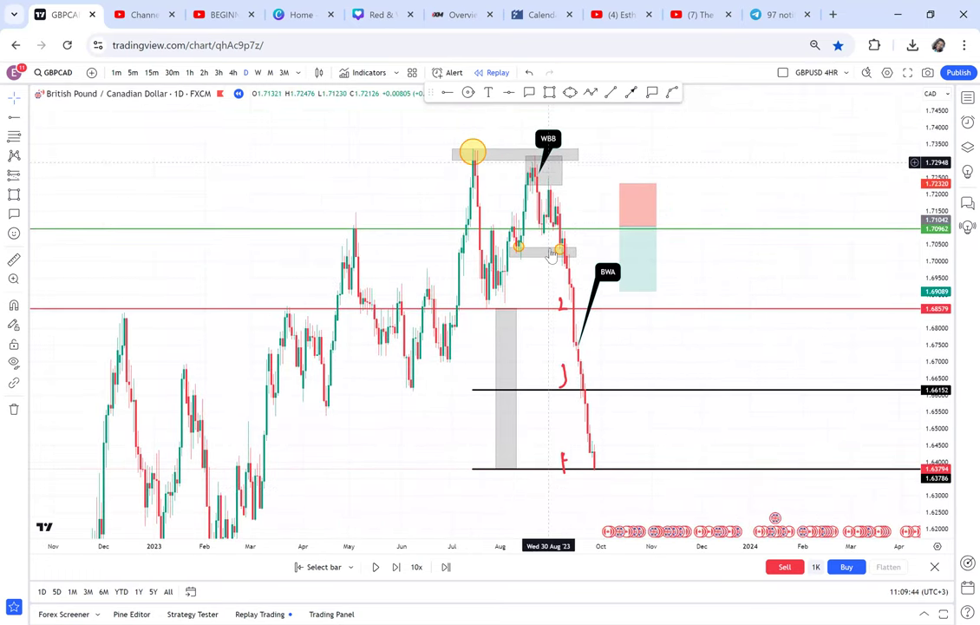
{"action": "left_click_drag", "start_coordinate": [396, 398], "coordinate": [634, 92]}
{"action": "left_click_drag", "start_coordinate": [234, 506], "coordinate": [526, 221]}
{"action": "left_click_drag", "start_coordinate": [503, 259], "coordinate": [222, 624]}
{"action": "left_click_drag", "start_coordinate": [523, 312], "coordinate": [371, 312]}
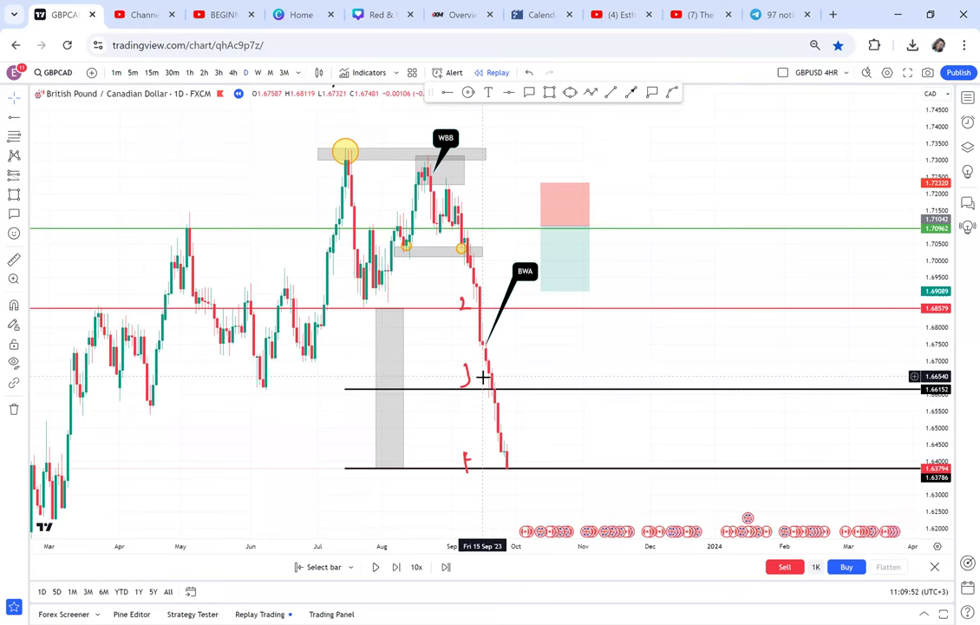
{"action": "left_click", "coordinate": [965, 100]}
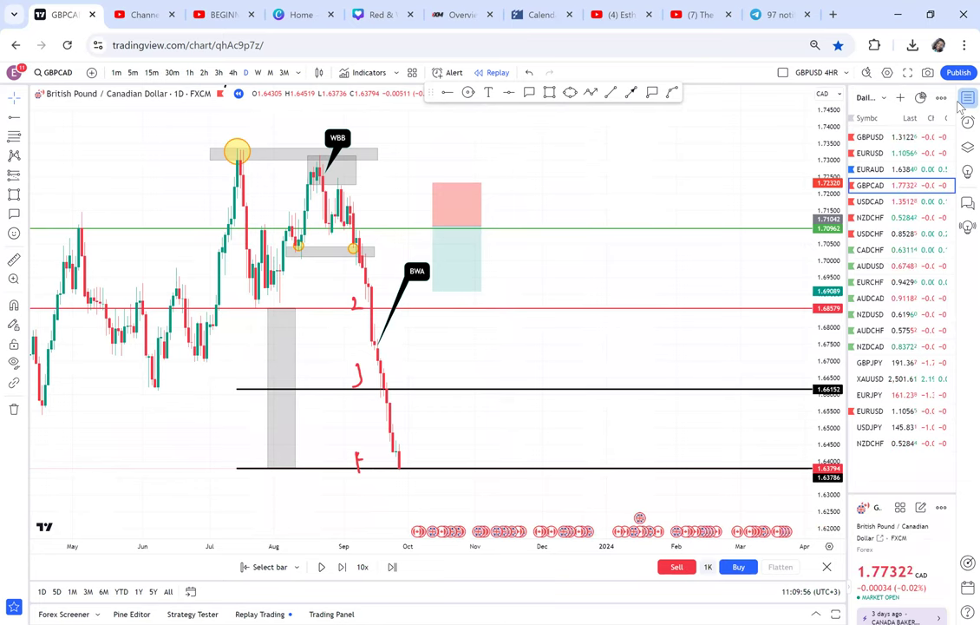
{"action": "left_click", "coordinate": [964, 98]}
{"action": "scroll", "coordinate": [679, 264], "scroll_direction": "up", "scroll_amount": 1}
{"action": "scroll", "coordinate": [680, 265], "scroll_direction": "up", "scroll_amount": 1}
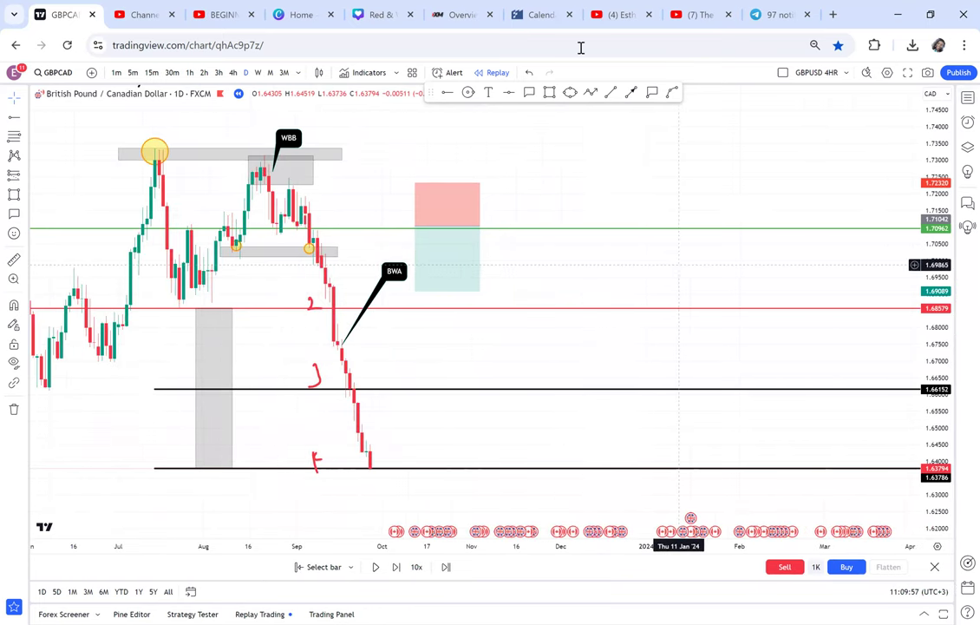
{"action": "left_click_drag", "start_coordinate": [652, 200], "coordinate": [708, 227]}
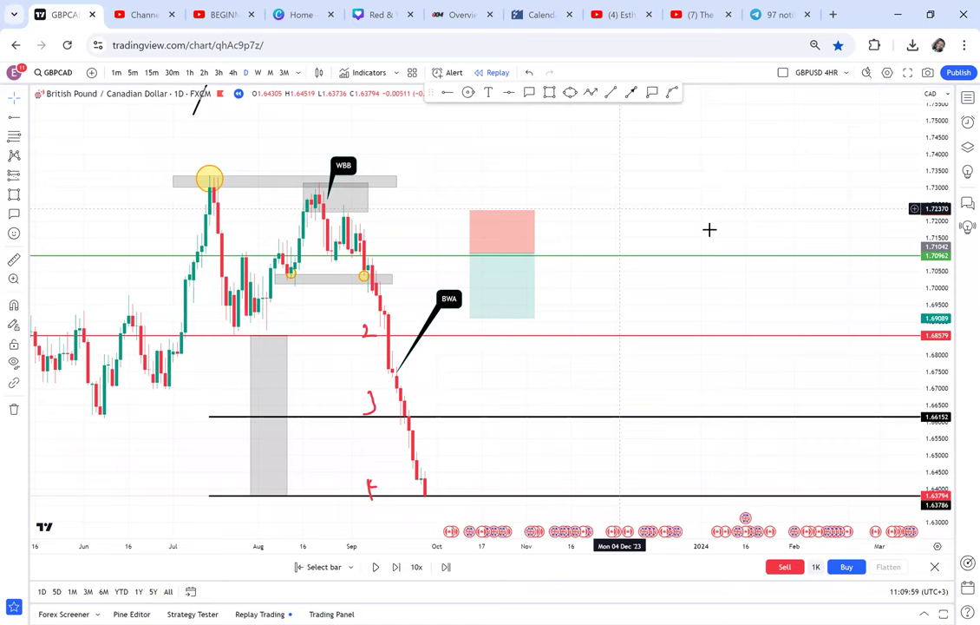
{"action": "left_click_drag", "start_coordinate": [932, 166], "coordinate": [932, 180]}
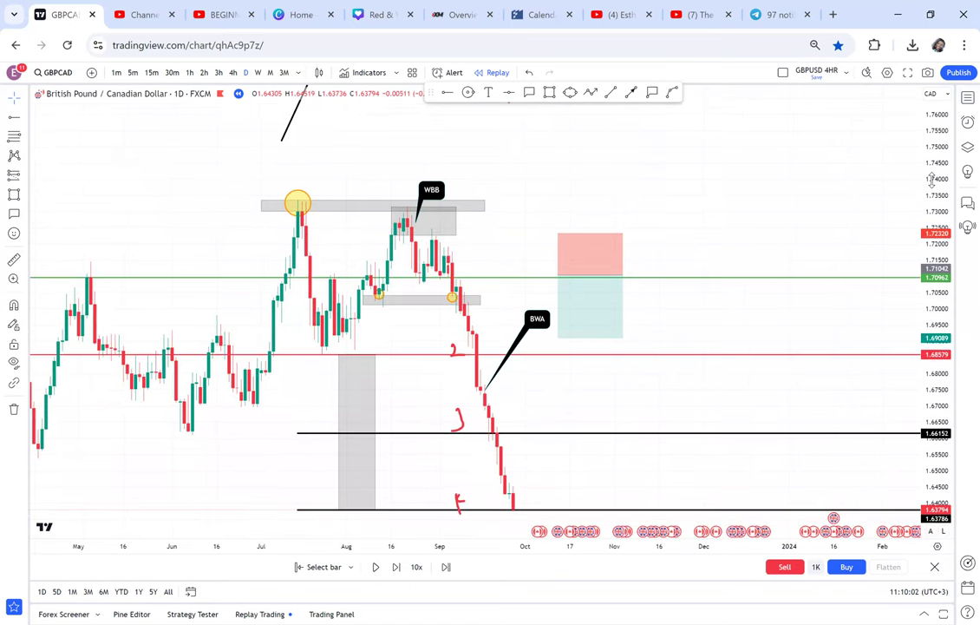